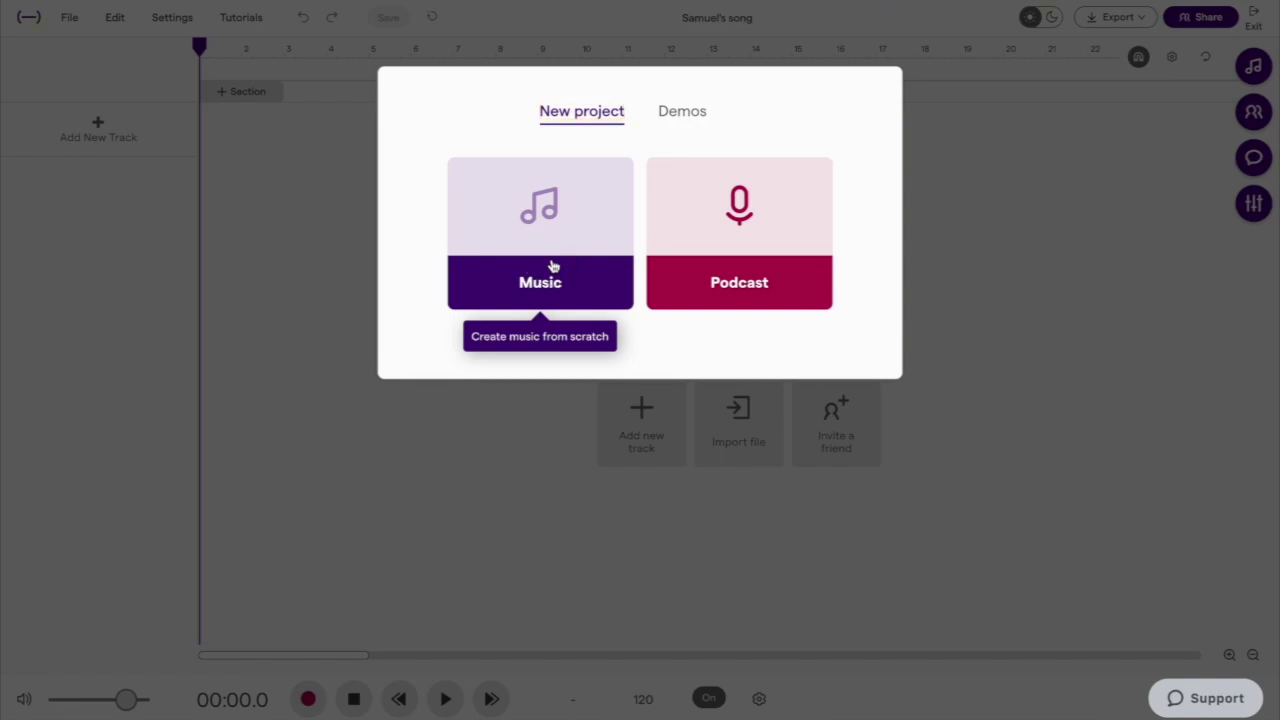
# - Start an empty Music project, 'Untitled song', at tempo 120
pyautogui.click(552, 266)
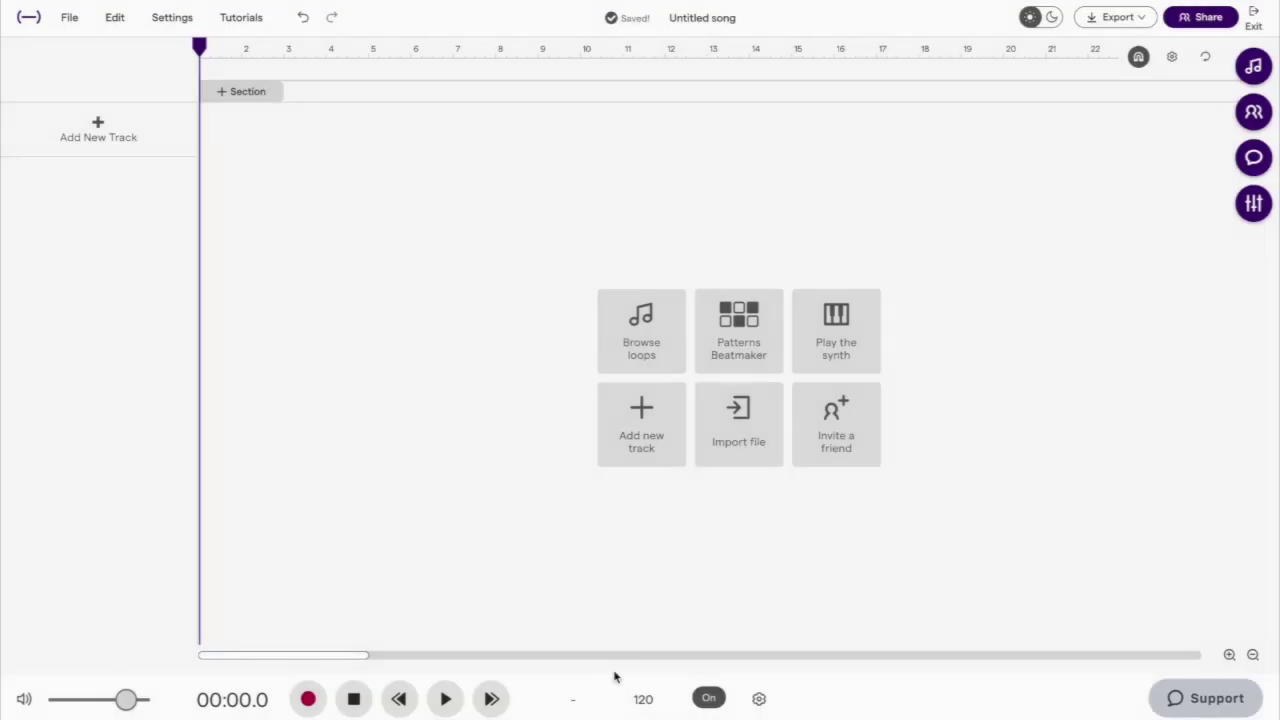
# - Change the song tempo from 120 to 118 BPM
pyautogui.click(644, 699)
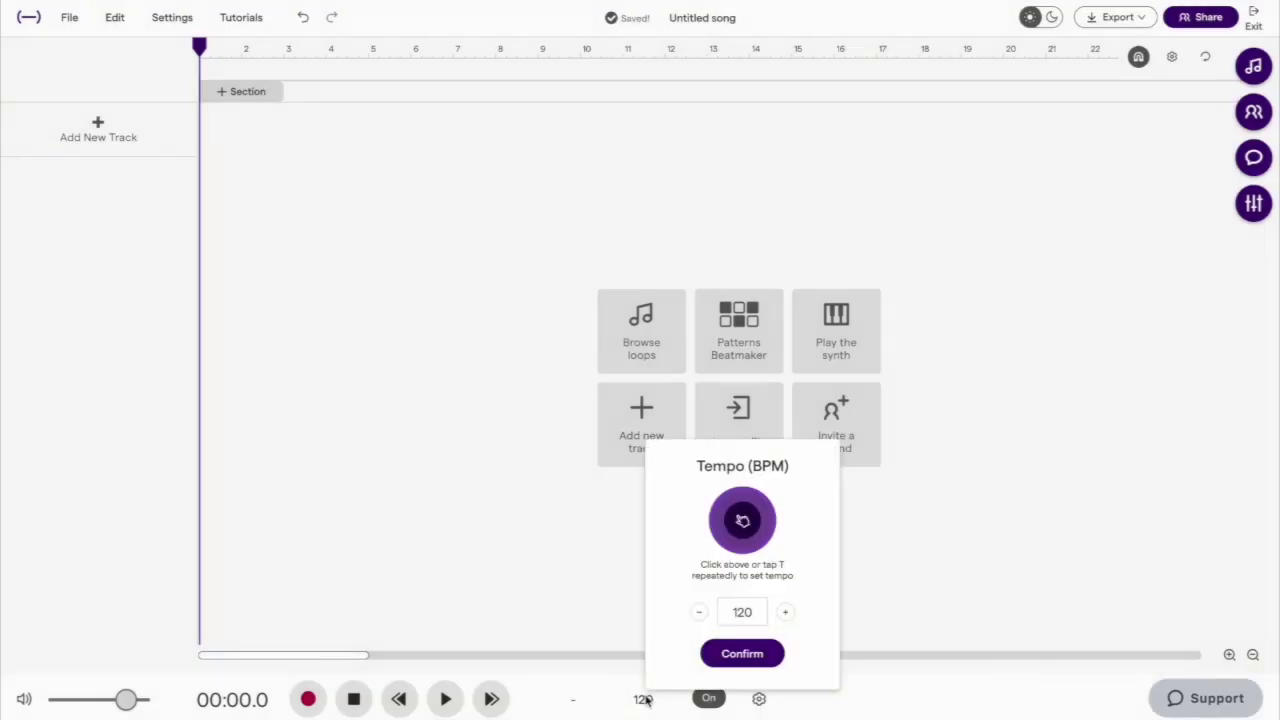
pyautogui.doubleClick(743, 610)
pyautogui.write('118')
pyautogui.click(750, 653)
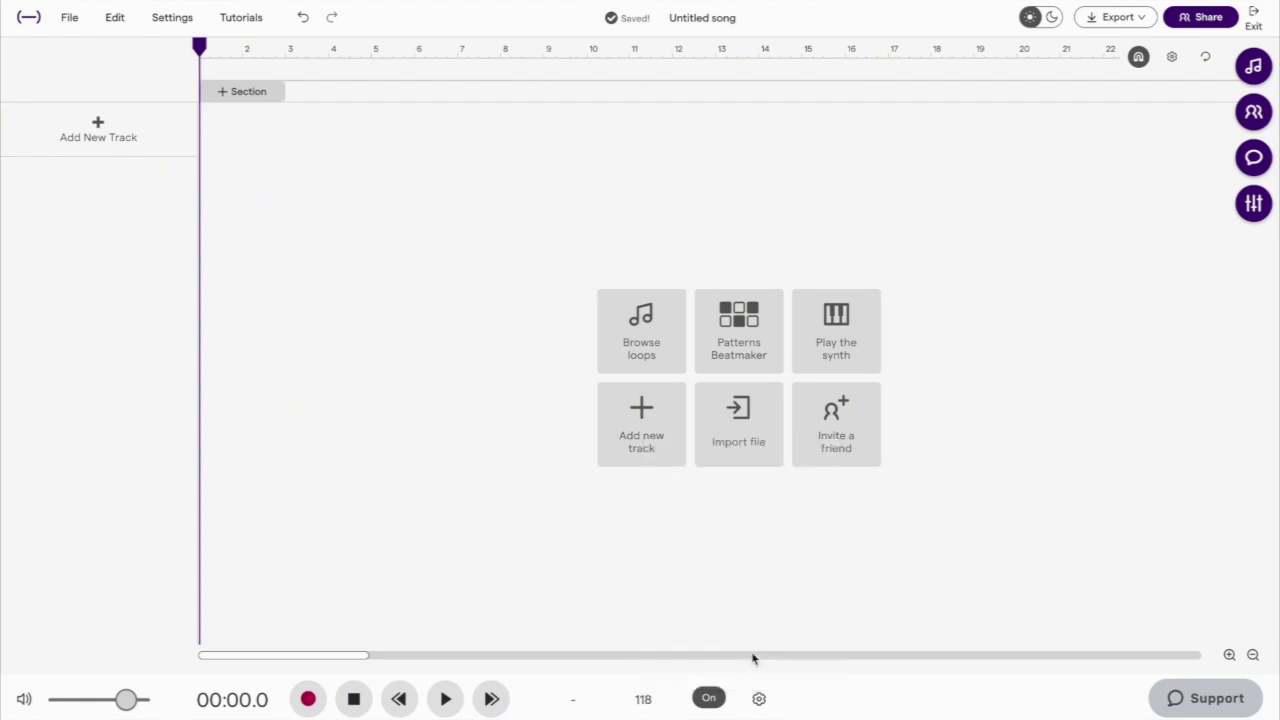
# - Add a Patterns Beatmaker drum track and switch its kit from Tasty to Seventies
pyautogui.click(757, 352)
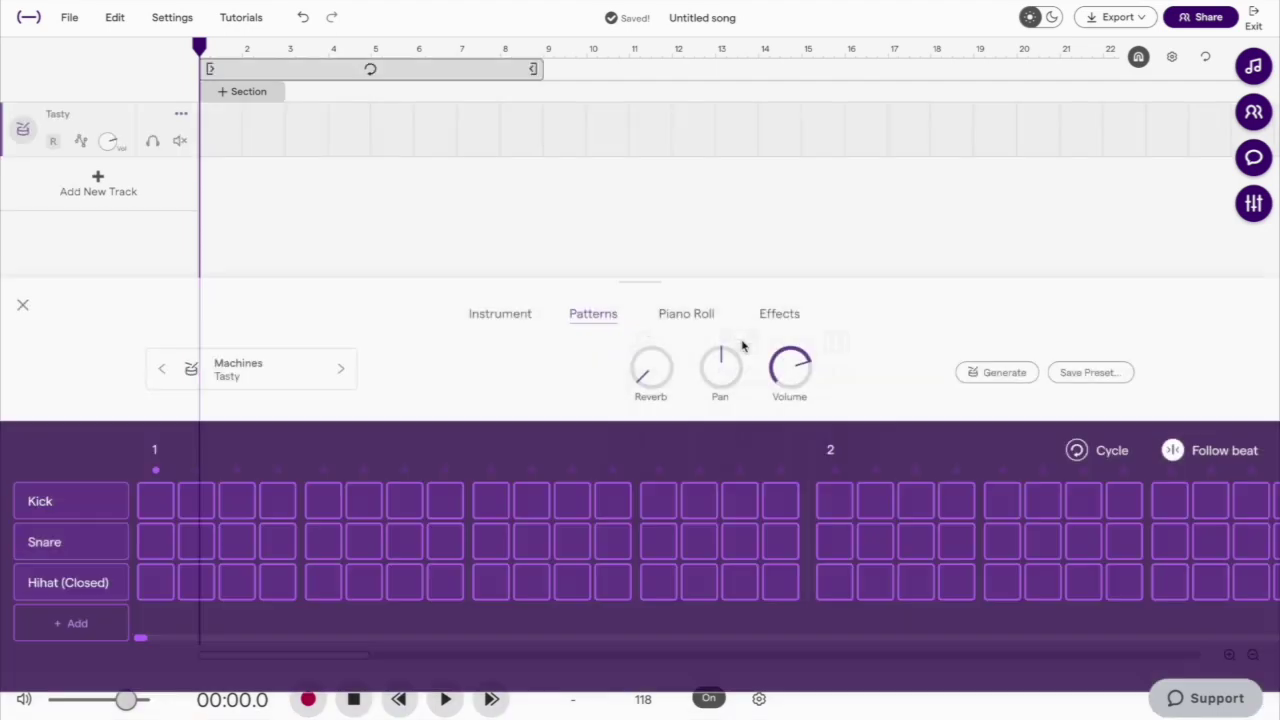
pyautogui.click(251, 350)
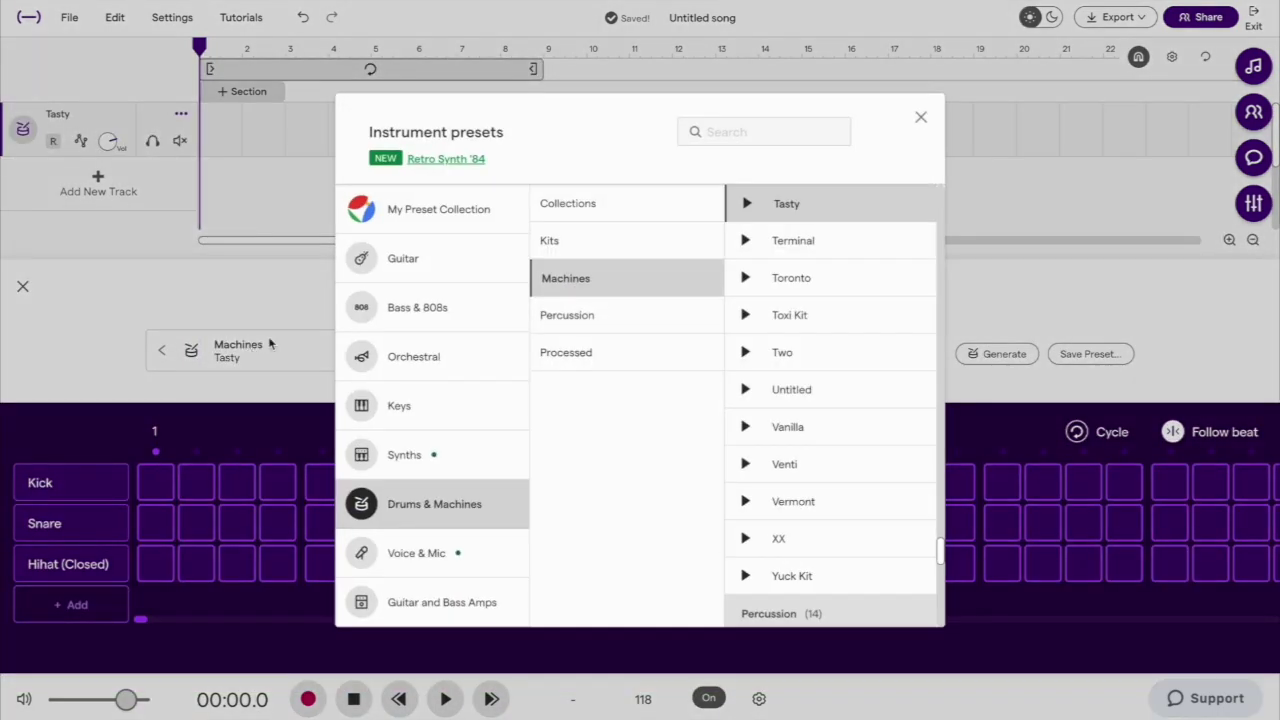
pyautogui.click(600, 245)
pyautogui.scroll(-10, 802, 458)
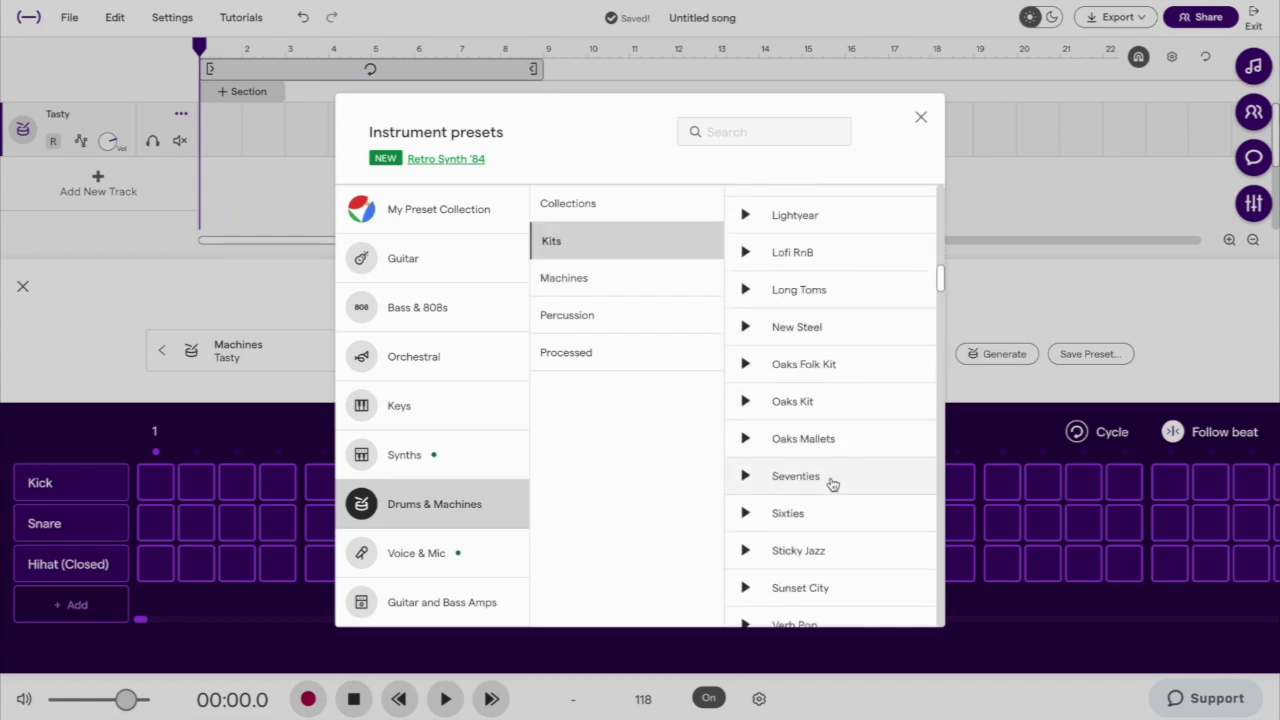
pyautogui.click(831, 480)
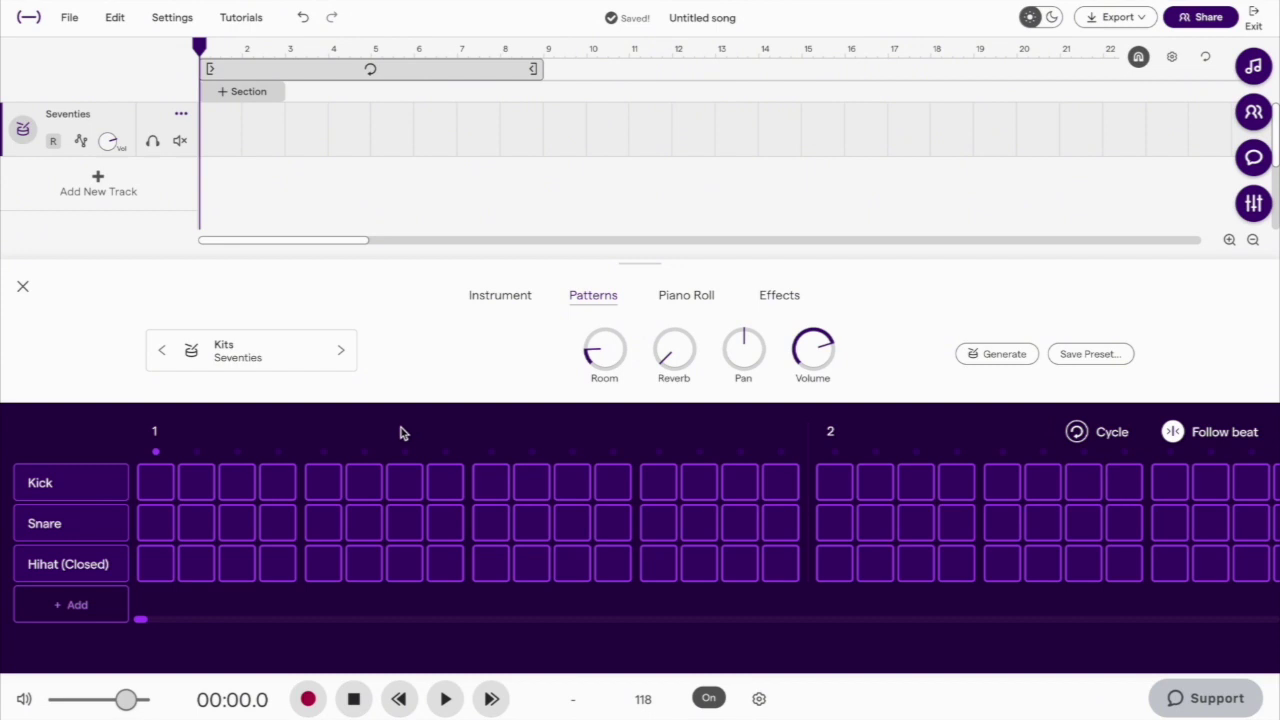
# - Place kicks on steps 1 and 9 and snares on steps 5 and 13
pyautogui.click(157, 485)
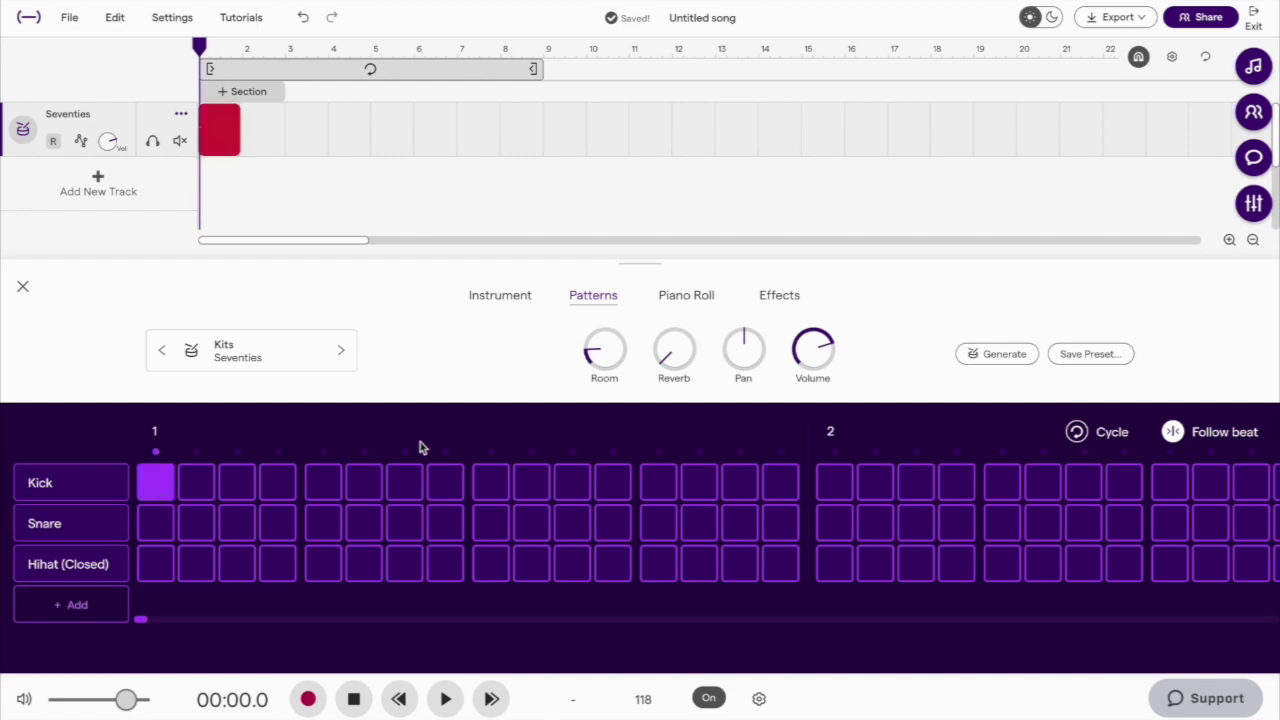
pyautogui.click(489, 487)
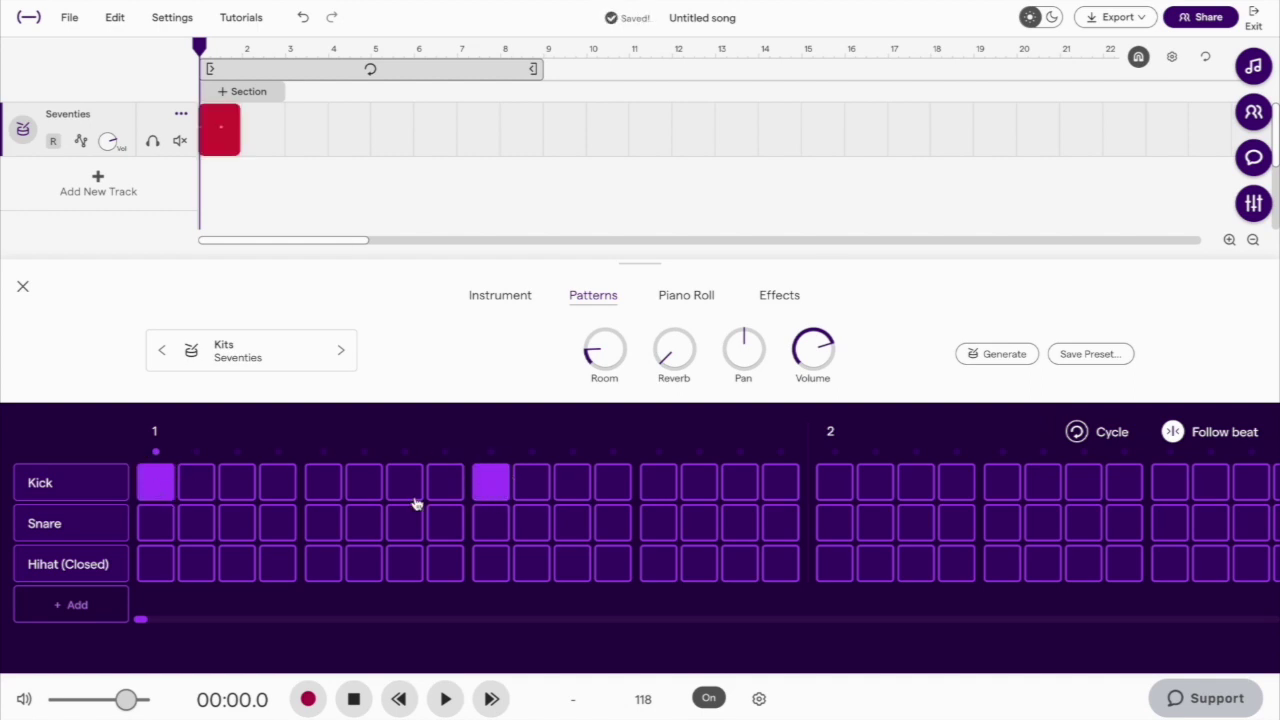
pyautogui.click(323, 524)
pyautogui.click(658, 523)
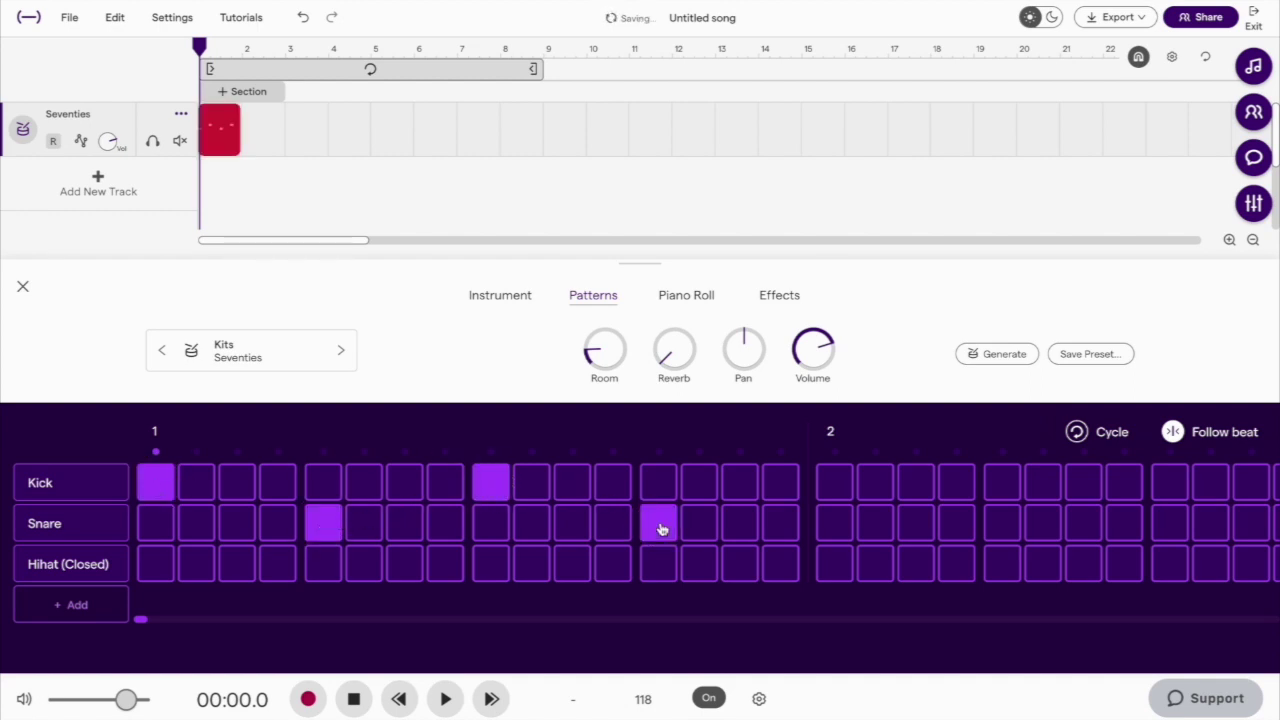
# - Add hi-hats on the odd steps 1, 3, 5, 7, 9, 11, 13 and 15
pyautogui.click(157, 568)
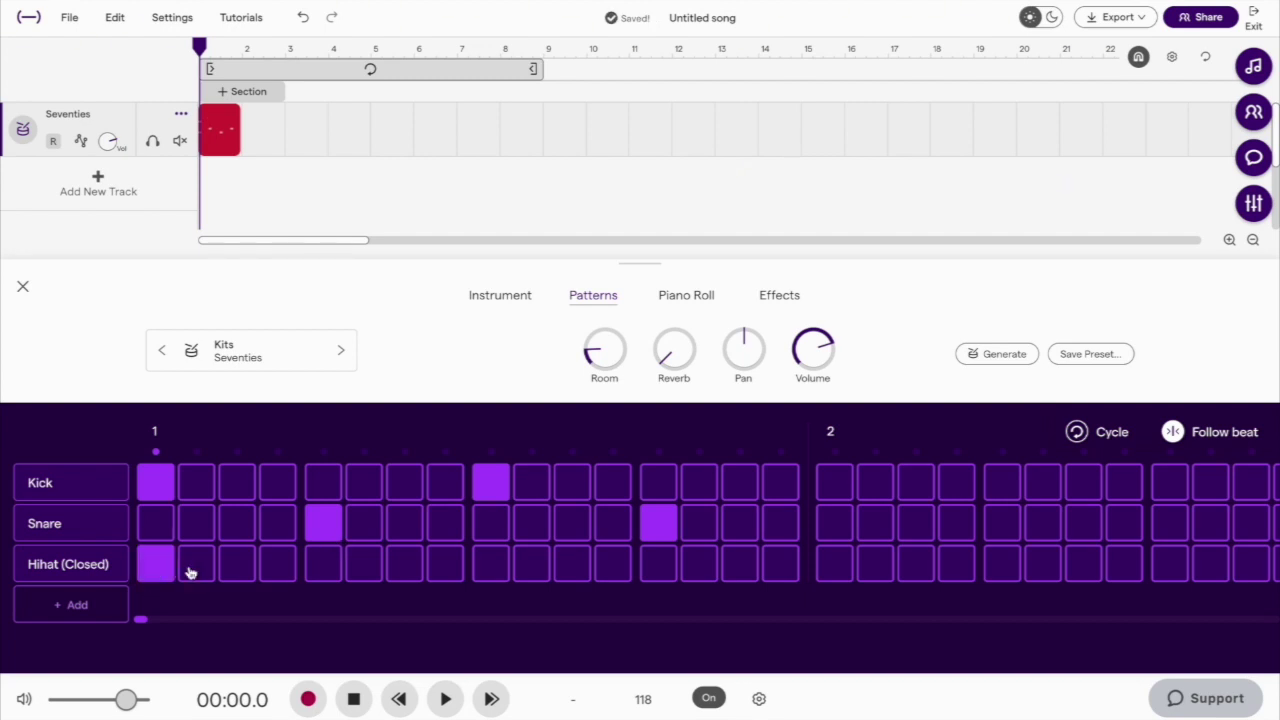
pyautogui.click(238, 566)
pyautogui.click(323, 566)
pyautogui.click(404, 566)
pyautogui.click(490, 566)
pyautogui.click(574, 568)
pyautogui.click(658, 566)
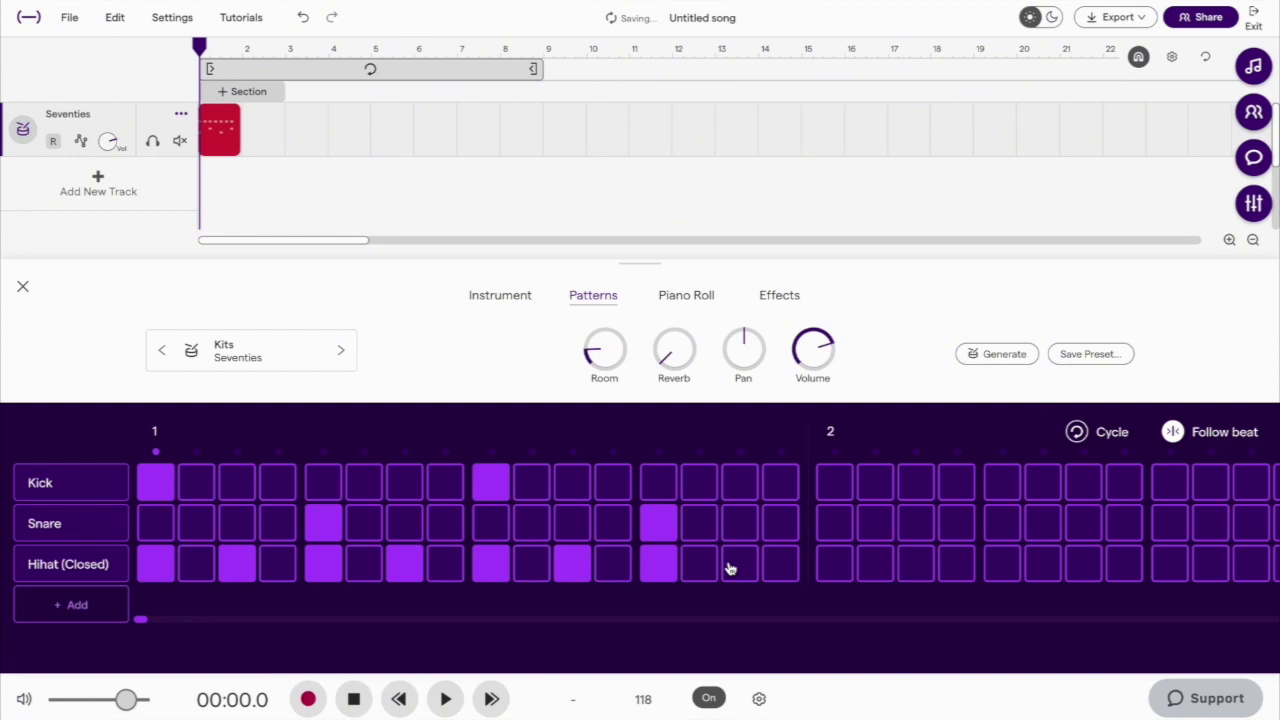
pyautogui.click(737, 568)
# - Play the pattern and loop the drum clip out to bar 5
pyautogui.press('space')
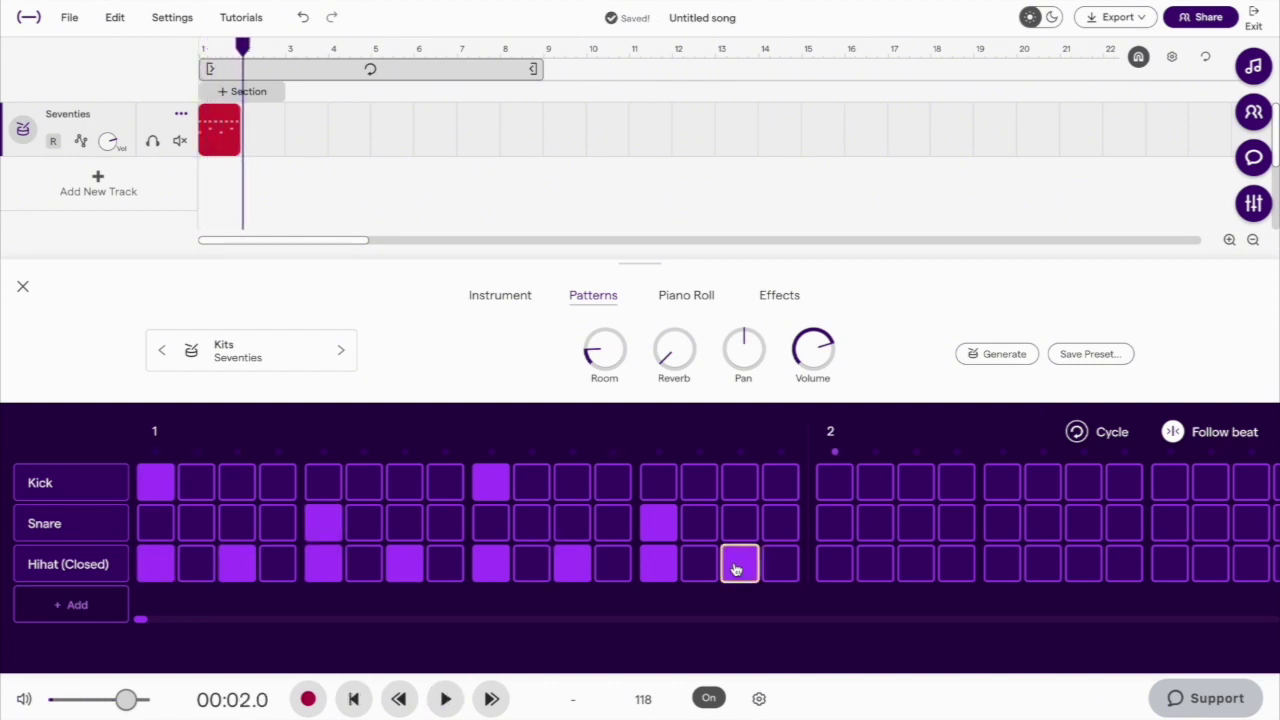
pyautogui.moveTo(232, 116)
pyautogui.moveTo(232, 116); pyautogui.dragTo(360, 131)
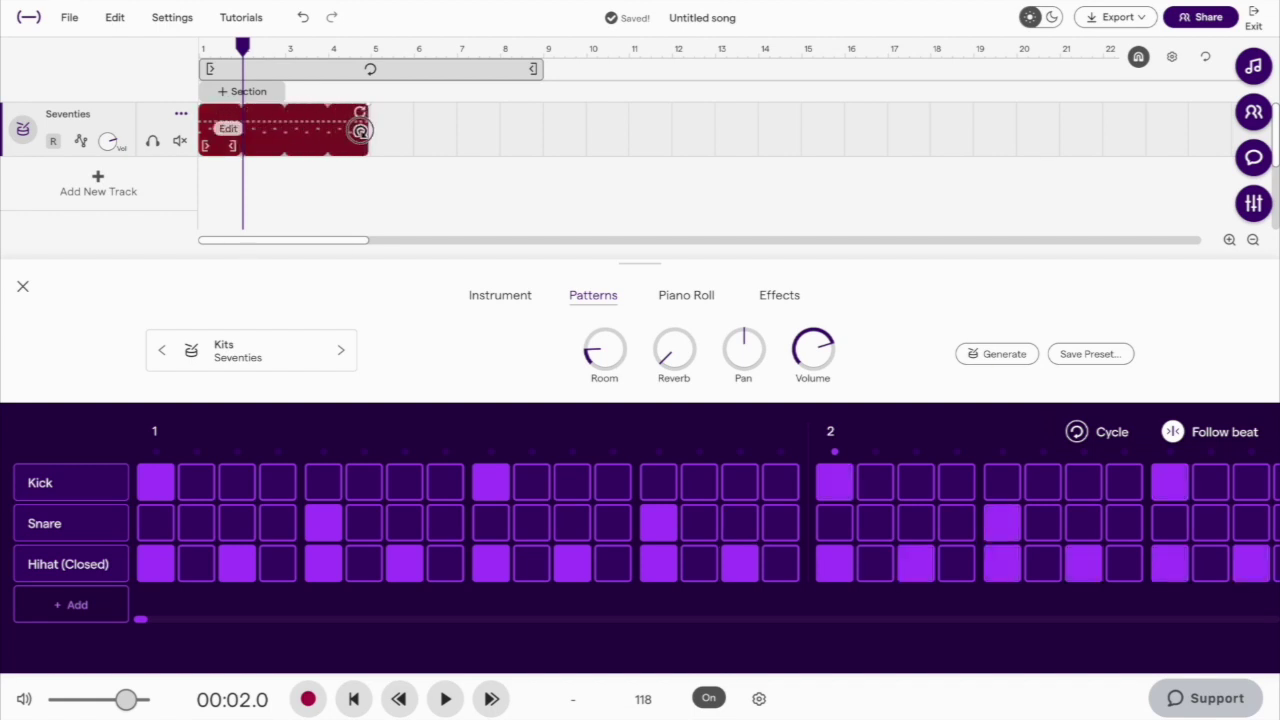
pyautogui.click(230, 203)
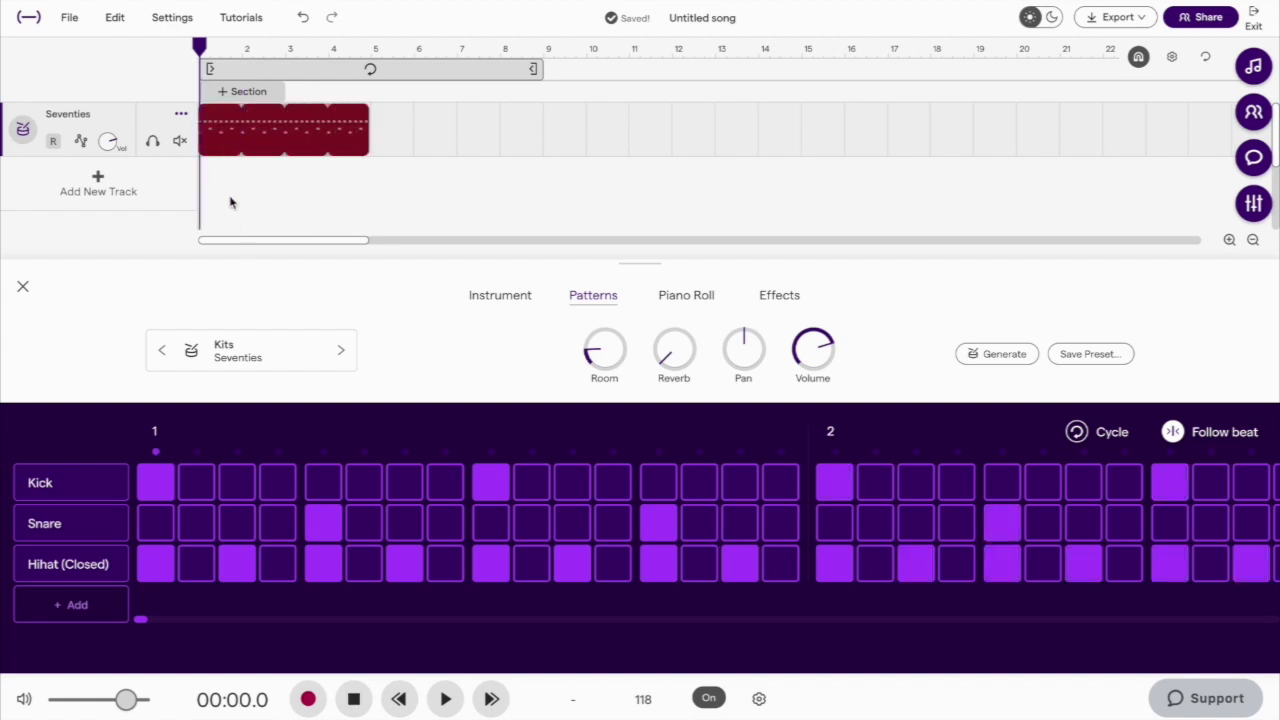
# - Add a Bass & 808 track using the Bass - Electric 'Muted Pick' preset
pyautogui.click(95, 180)
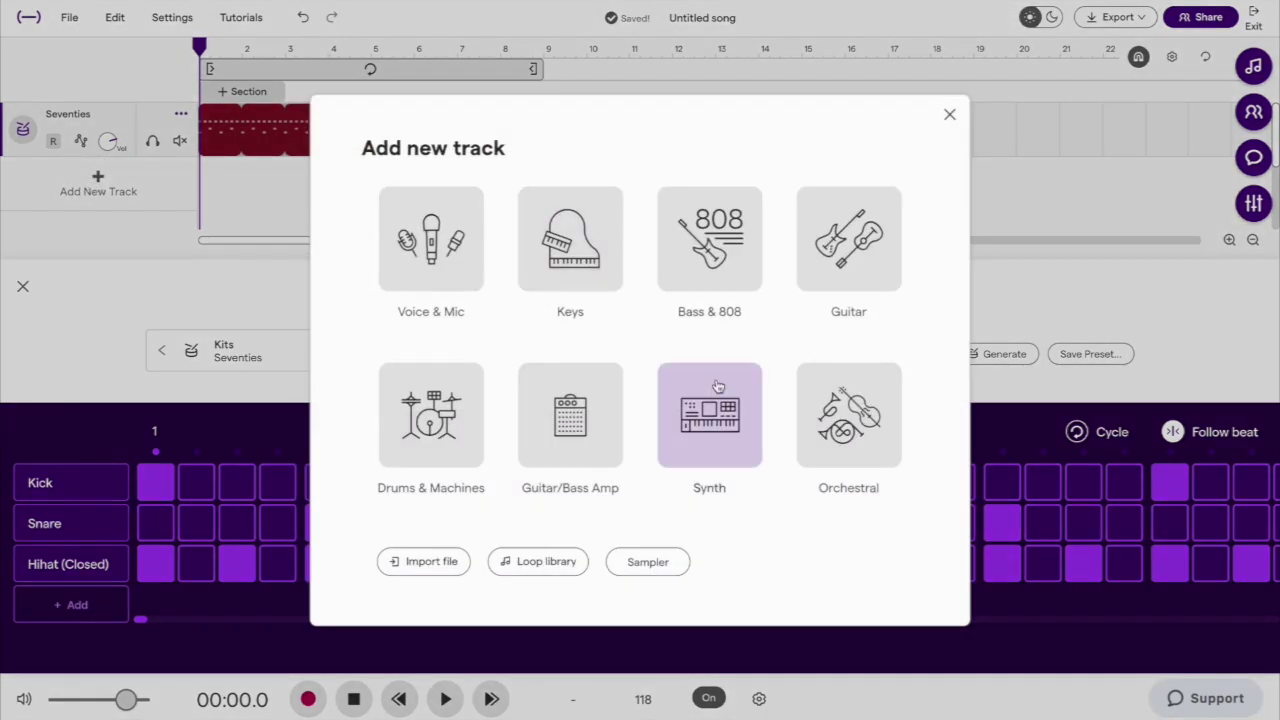
pyautogui.click(720, 262)
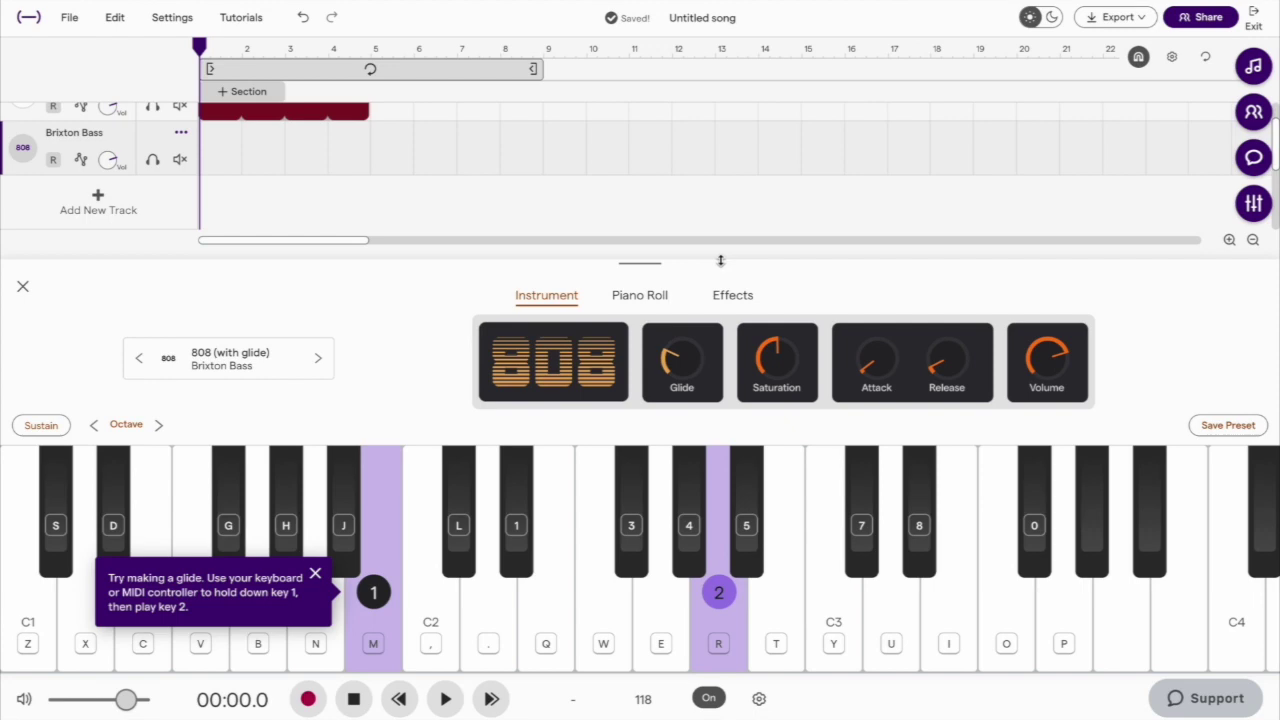
pyautogui.click(245, 364)
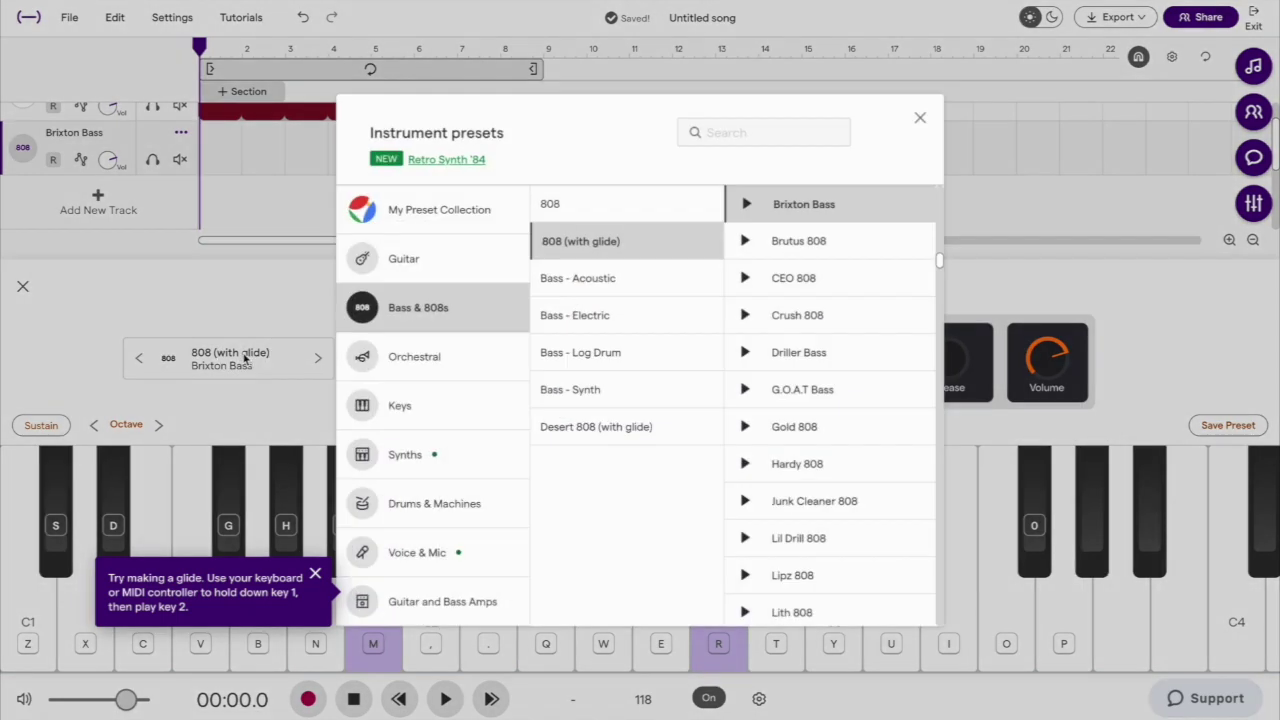
pyautogui.click(650, 317)
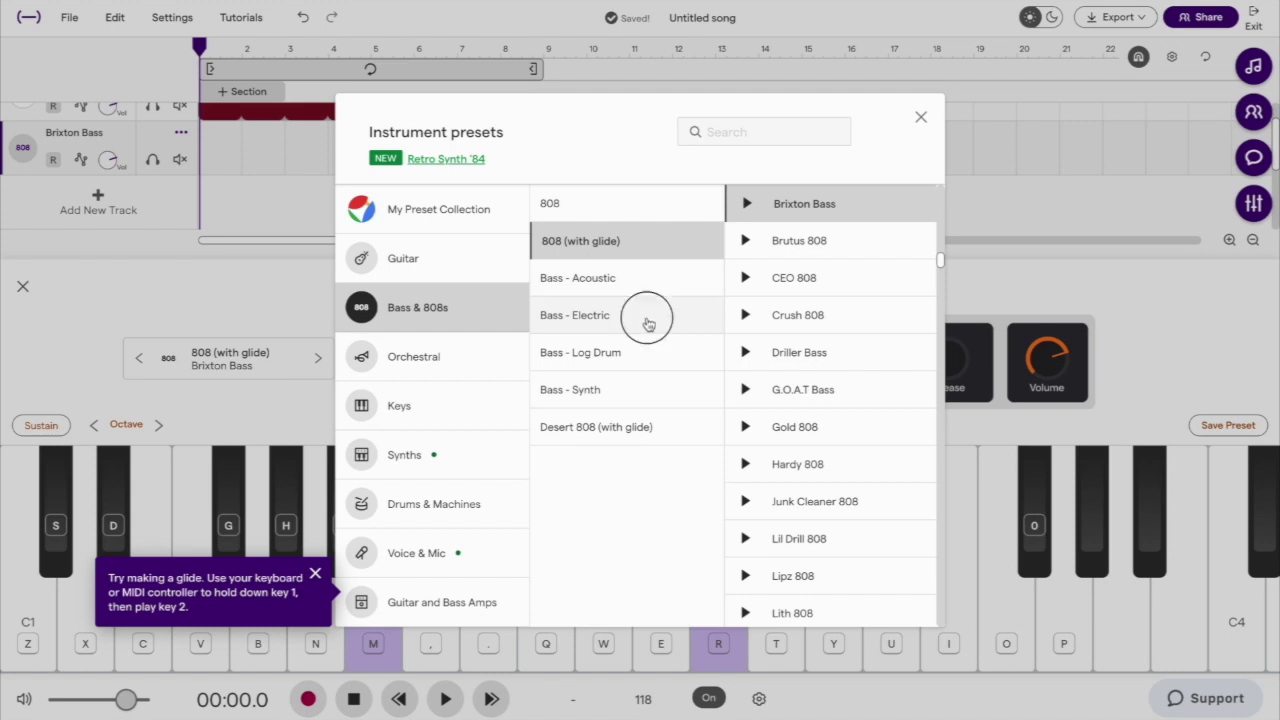
pyautogui.scroll(-5, 822, 440)
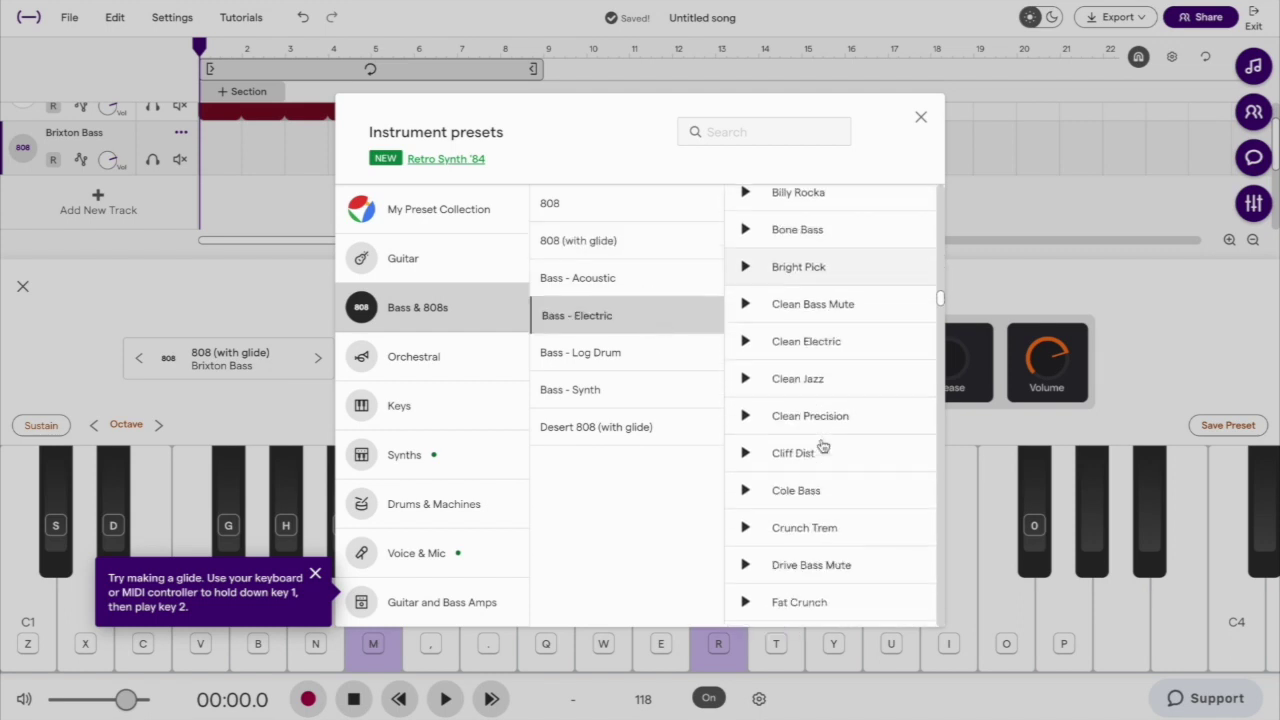
pyautogui.scroll(-5, 822, 445)
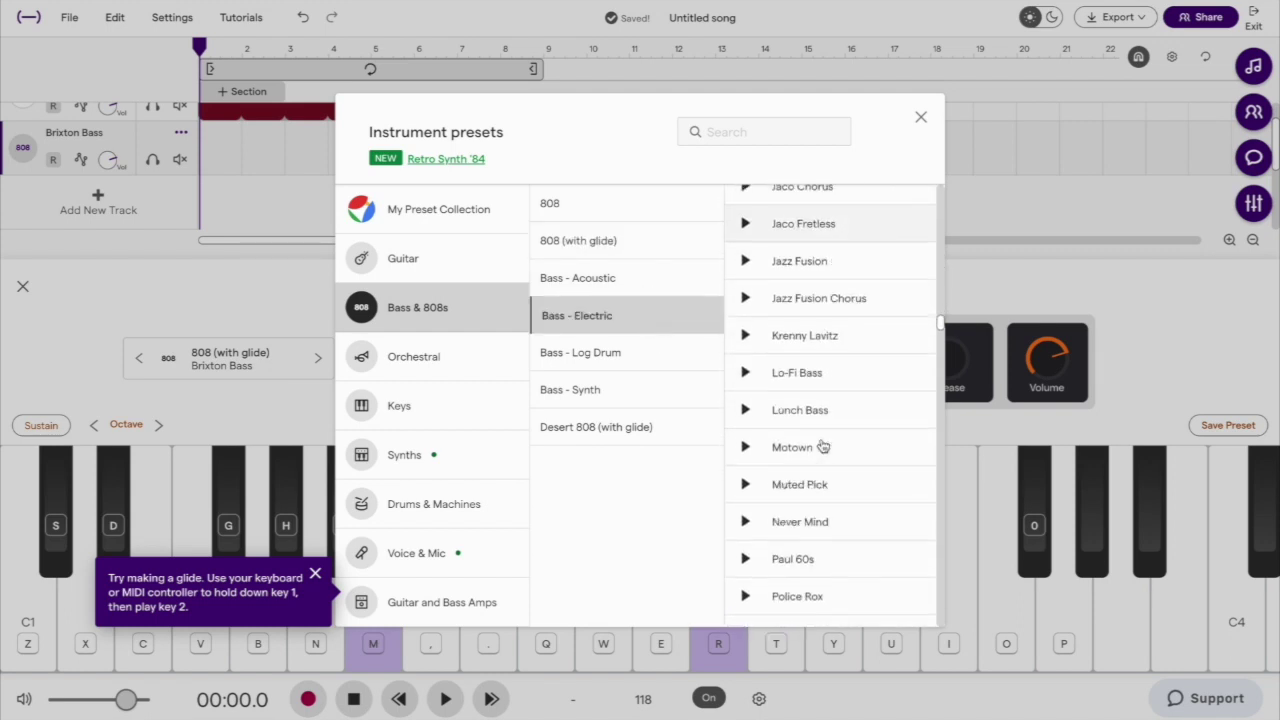
pyautogui.click(830, 486)
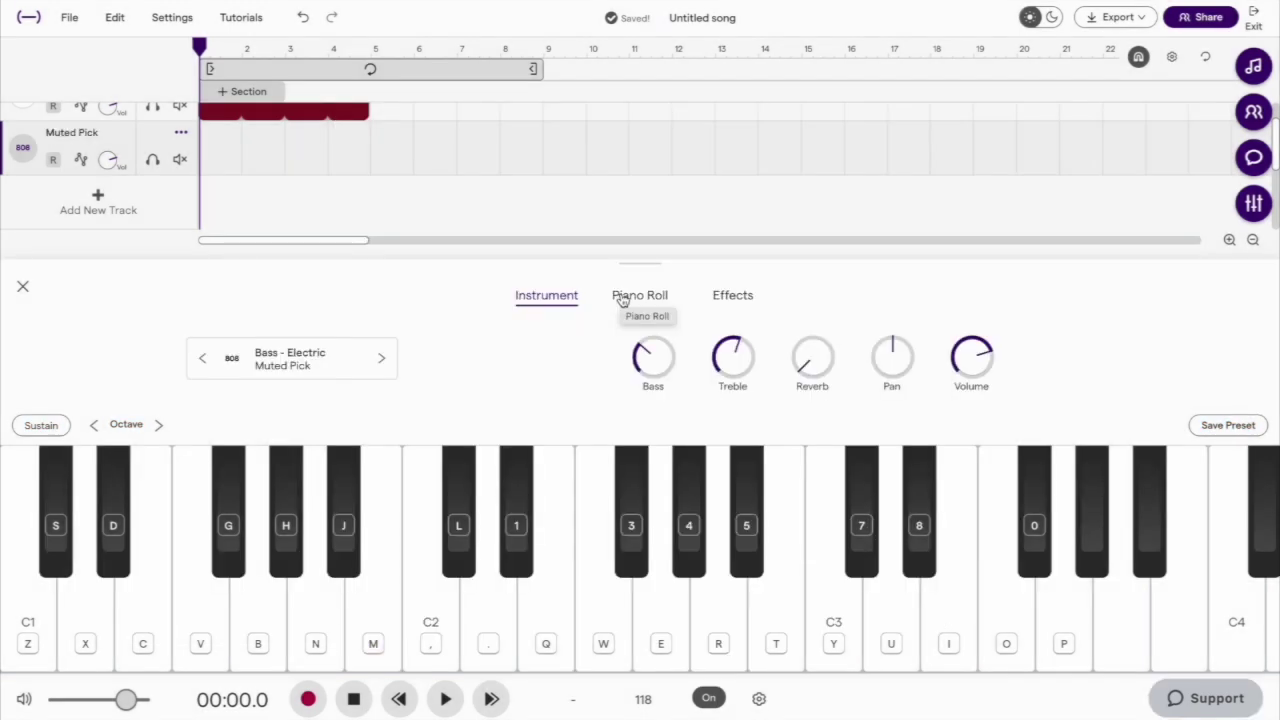
# - Open the bass note editor, zoom in, and draw a lengthened A1 note at the start
pyautogui.click(622, 299)
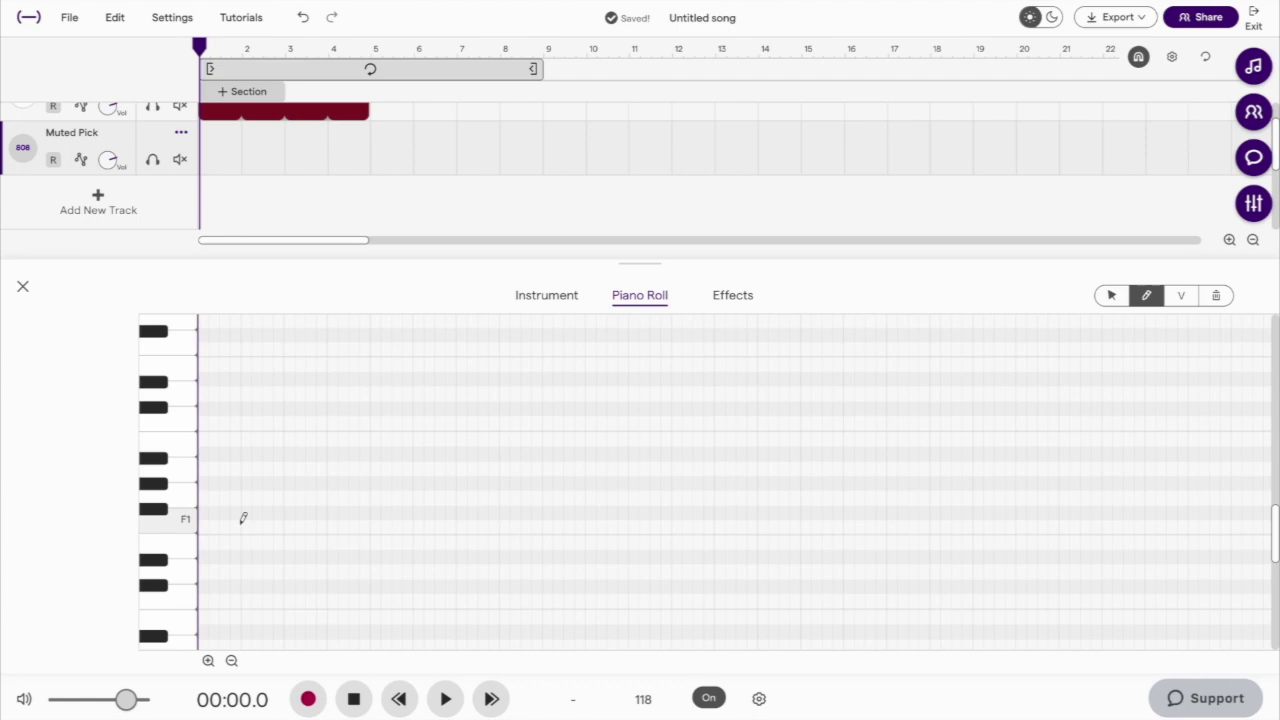
pyautogui.click(208, 661)
pyautogui.click(208, 661)
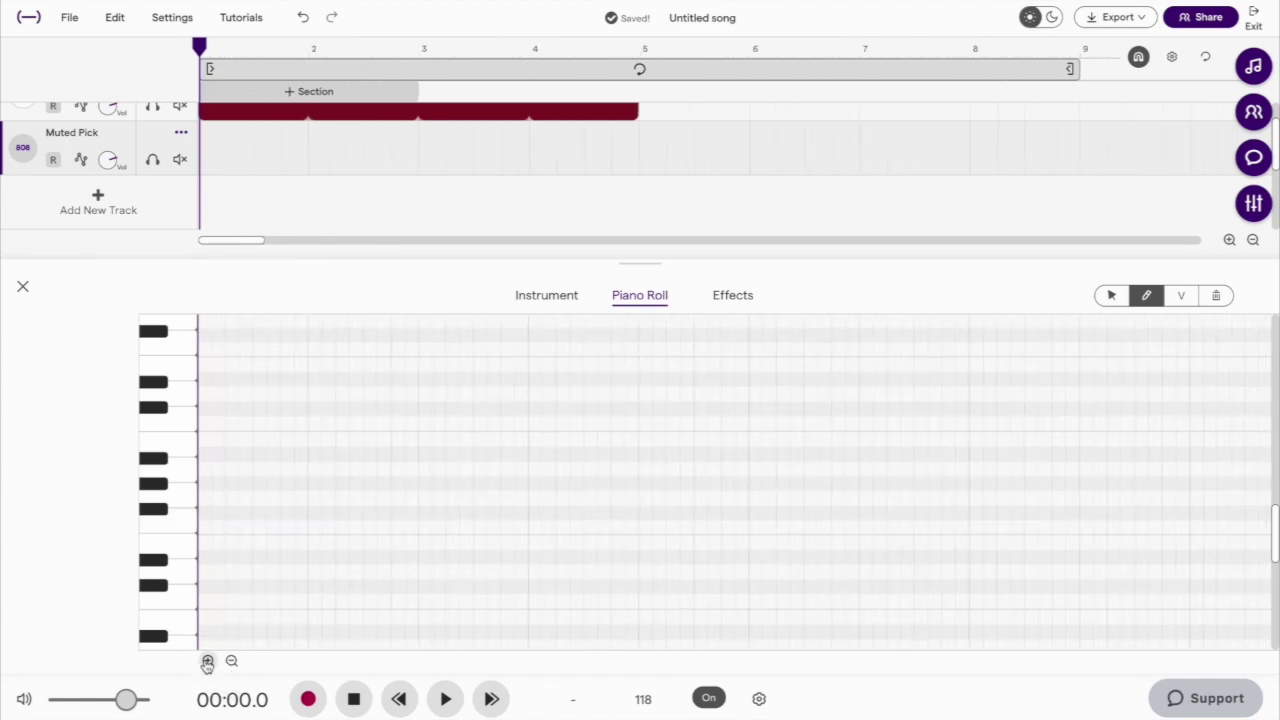
pyautogui.click(206, 467)
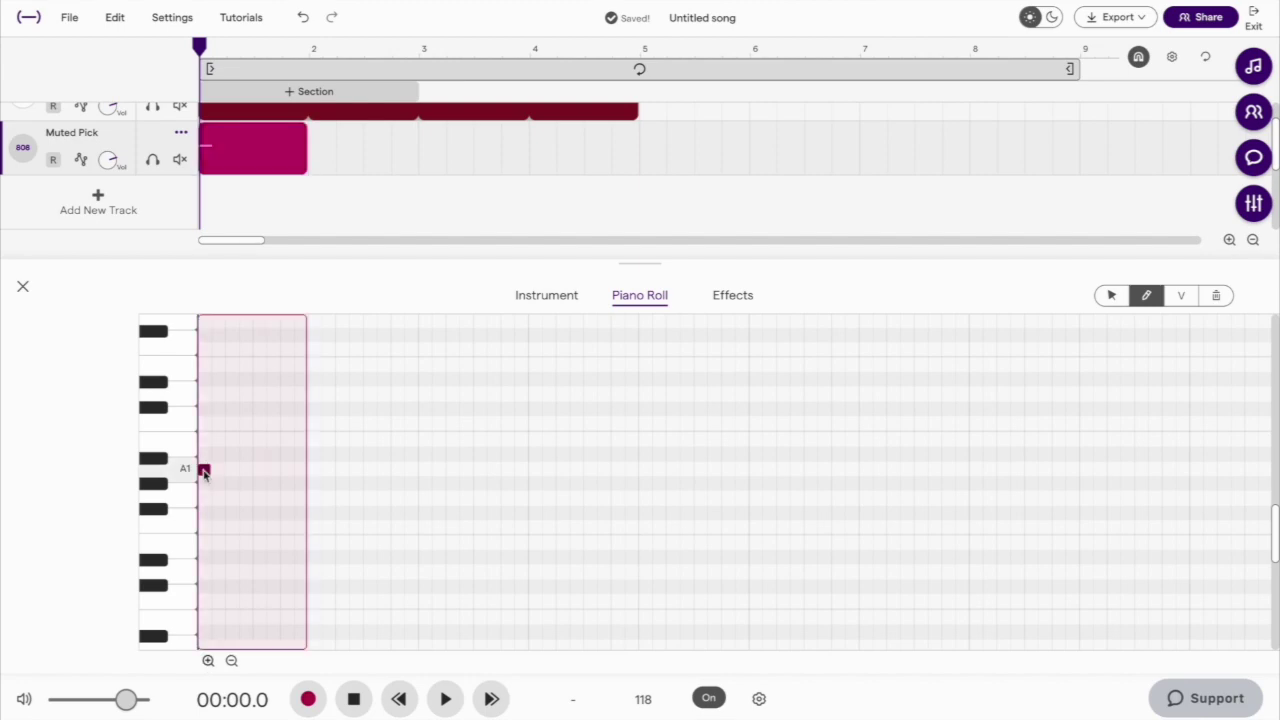
pyautogui.click(207, 470)
pyautogui.moveTo(207, 470); pyautogui.dragTo(232, 473)
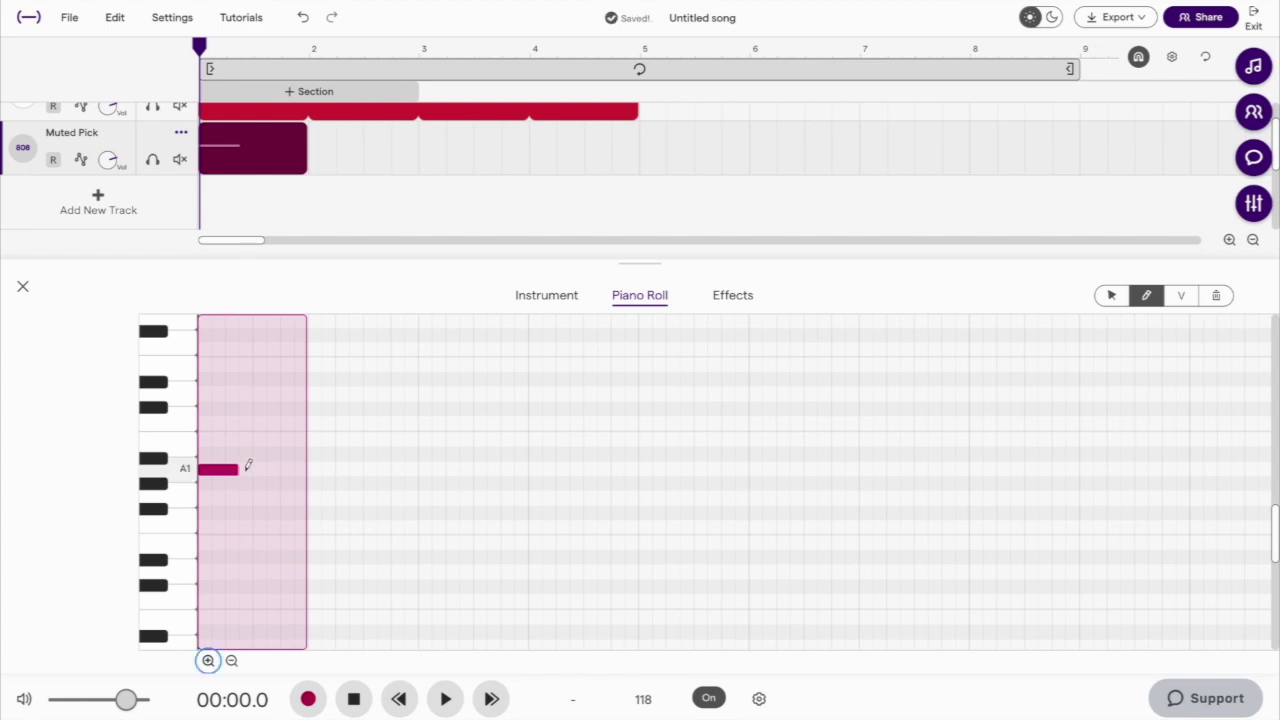
# - Add two more A1 notes followed by three higher bass notes in bar 1
pyautogui.moveTo(248, 467)
pyautogui.mouseDown()
pyautogui.moveTo(280, 469)
pyautogui.moveTo(252, 470)
pyautogui.mouseUp()
pyautogui.click(259, 469)
pyautogui.click(272, 422)
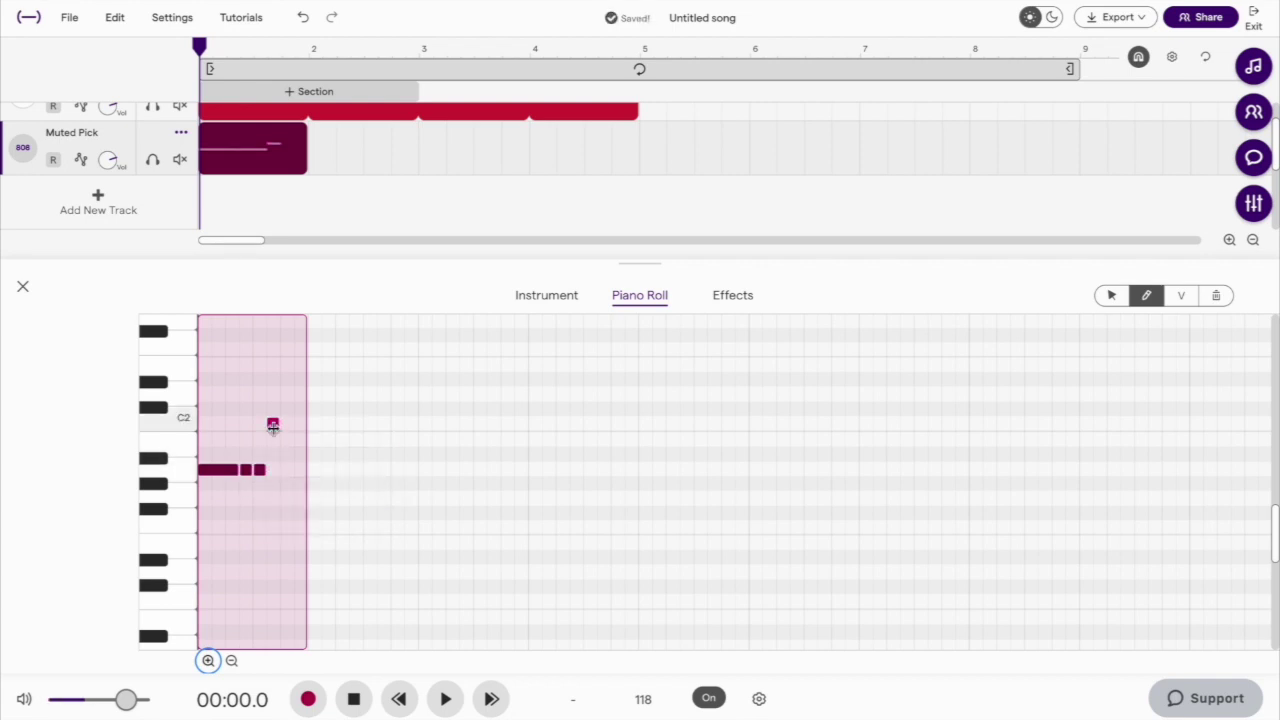
pyautogui.click(287, 365)
pyautogui.click(300, 423)
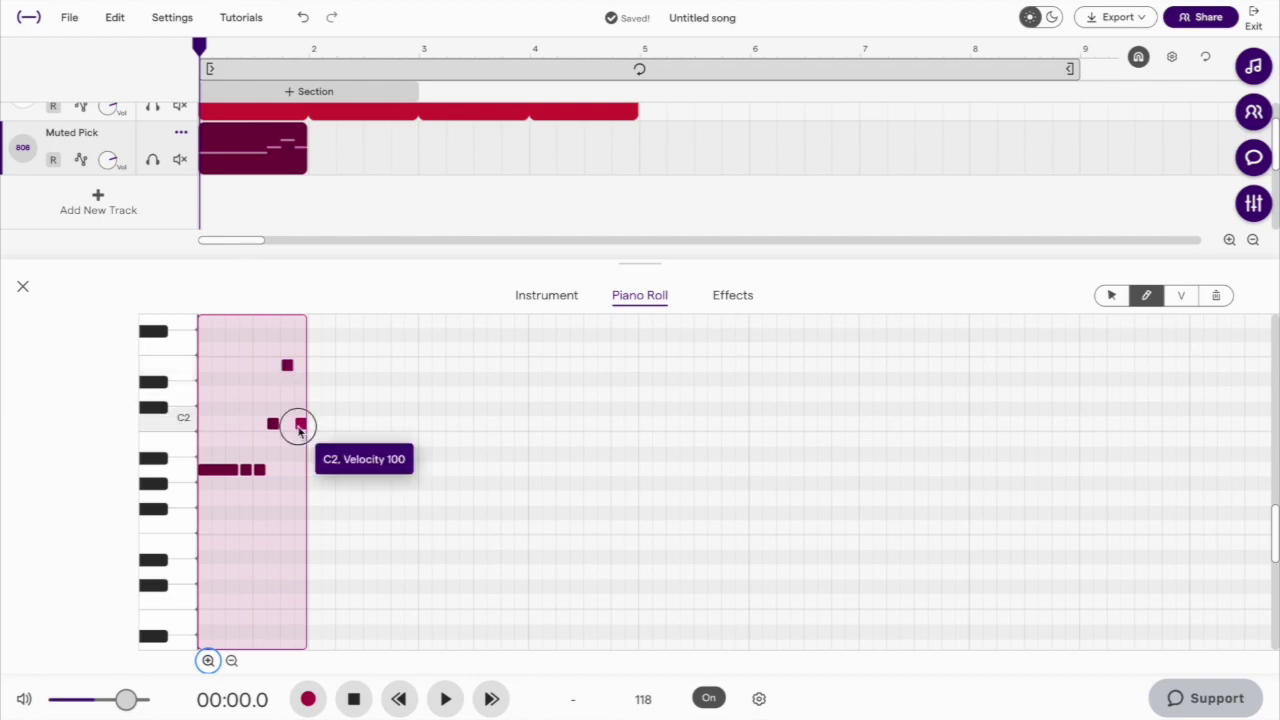
pyautogui.click(314, 394)
# - Draw a long D2 note followed by a short D2 riff in bar 2
pyautogui.click(314, 395)
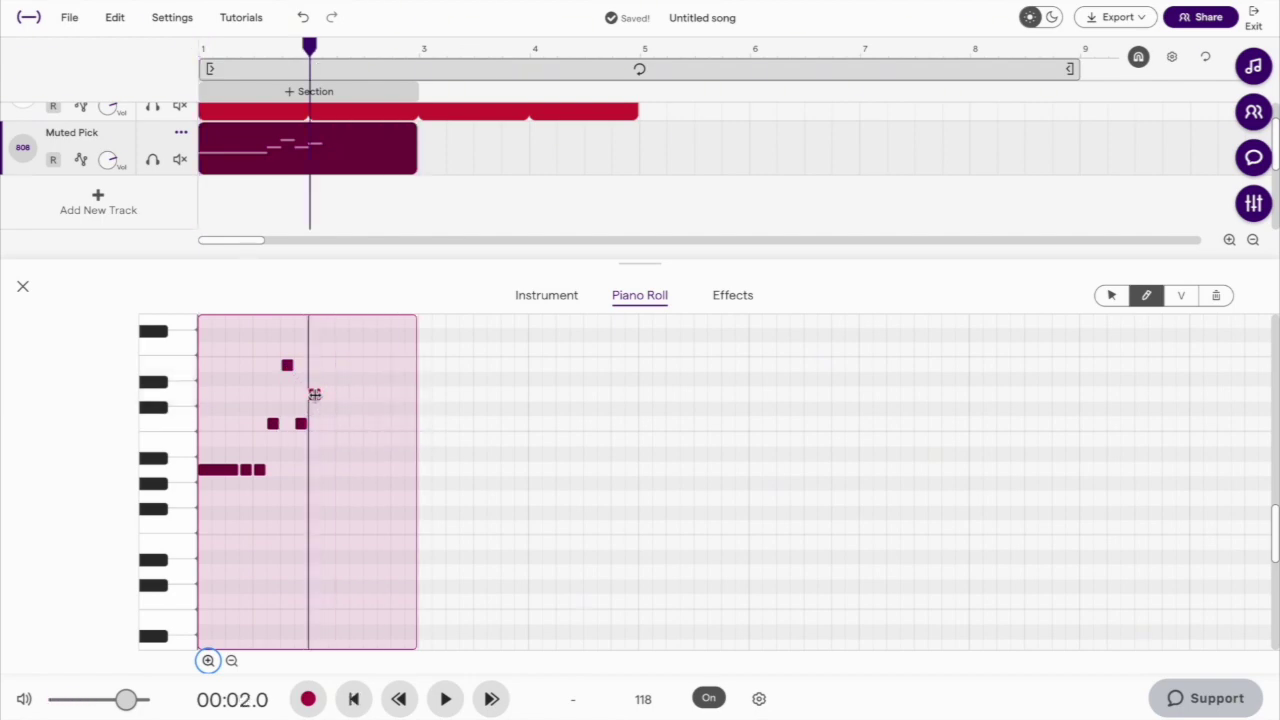
pyautogui.moveTo(314, 394); pyautogui.dragTo(359, 394)
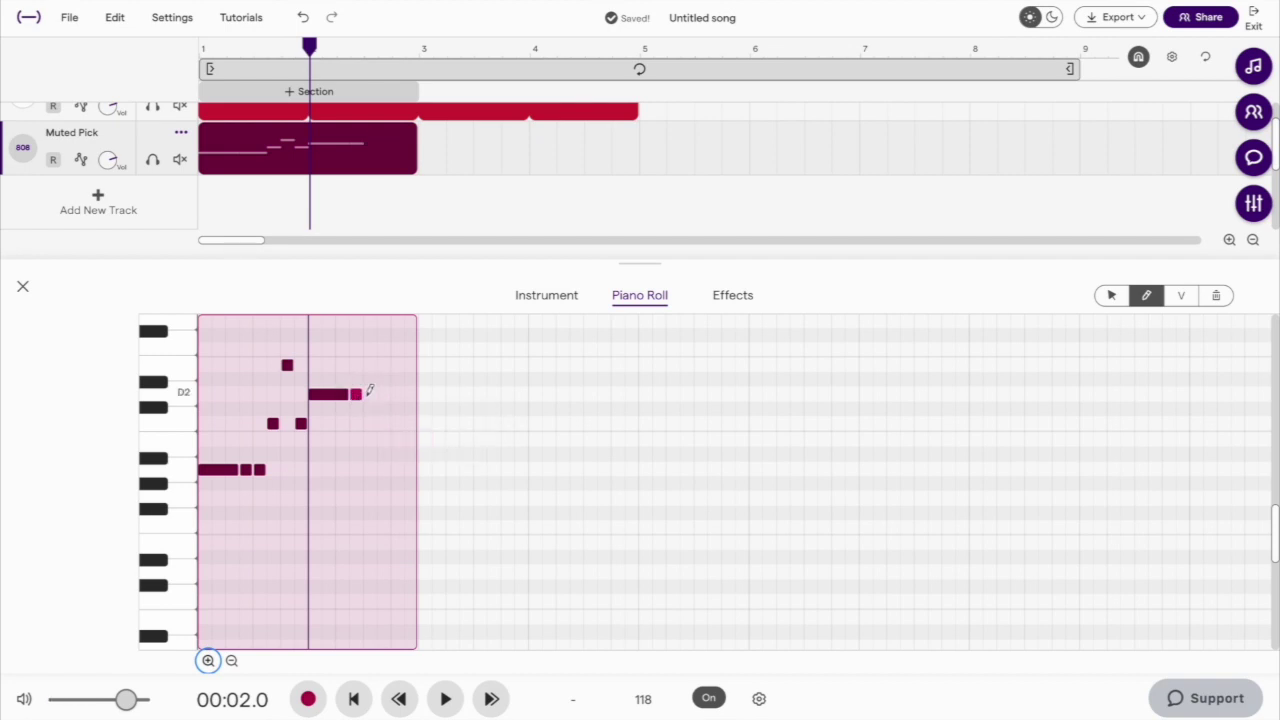
pyautogui.click(369, 394)
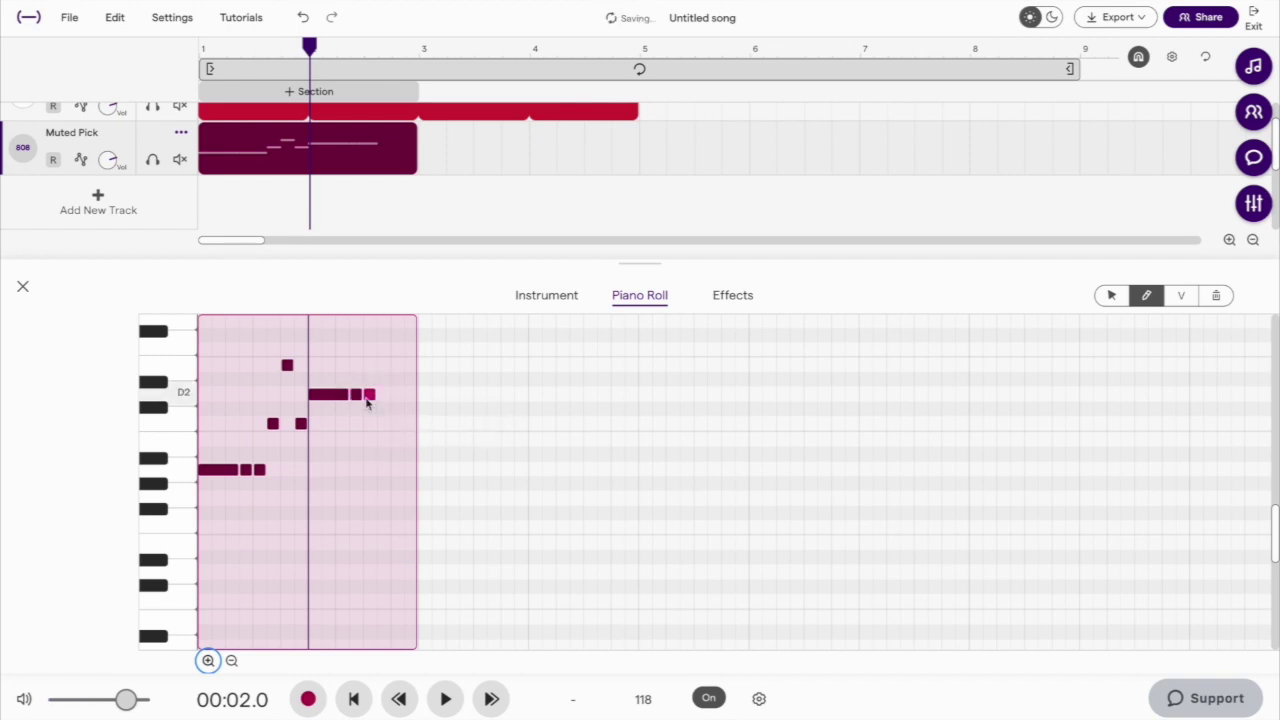
pyautogui.click(384, 365)
pyautogui.click(397, 395)
pyautogui.click(409, 423)
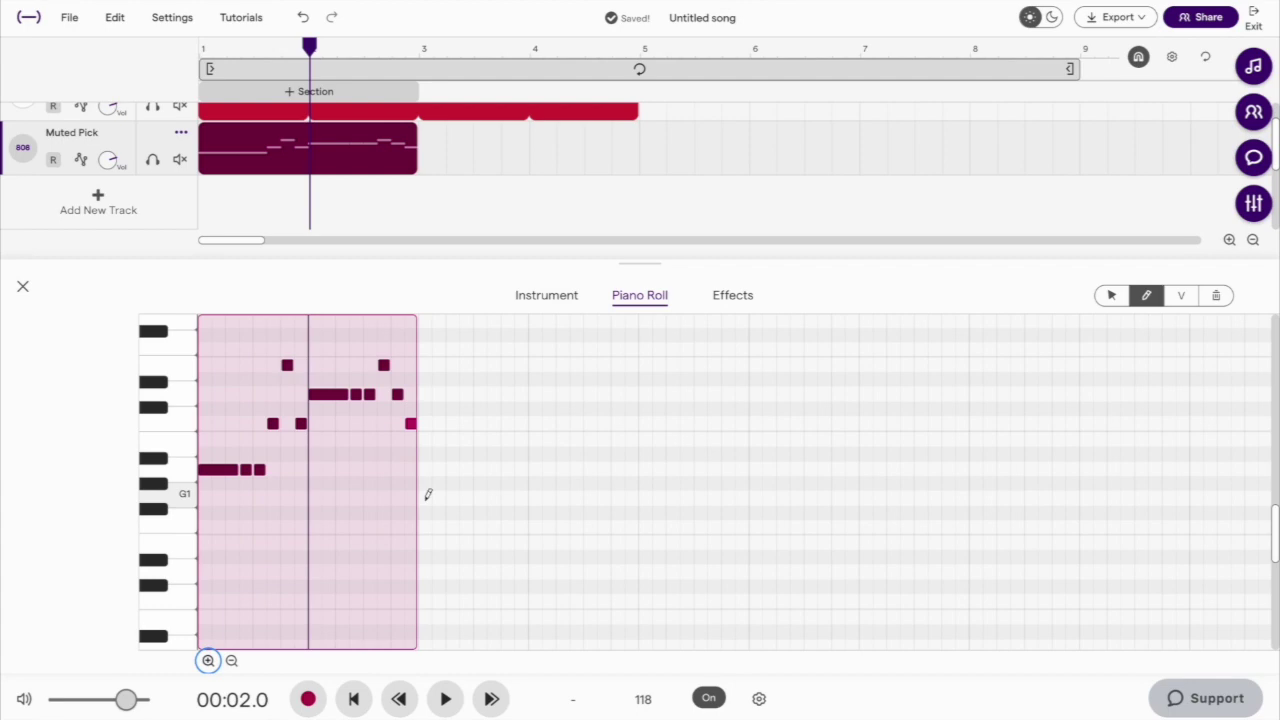
# - Draw bar 3: a long G1 note, two more G1 notes, a D2 and lead-in notes
pyautogui.click(425, 497)
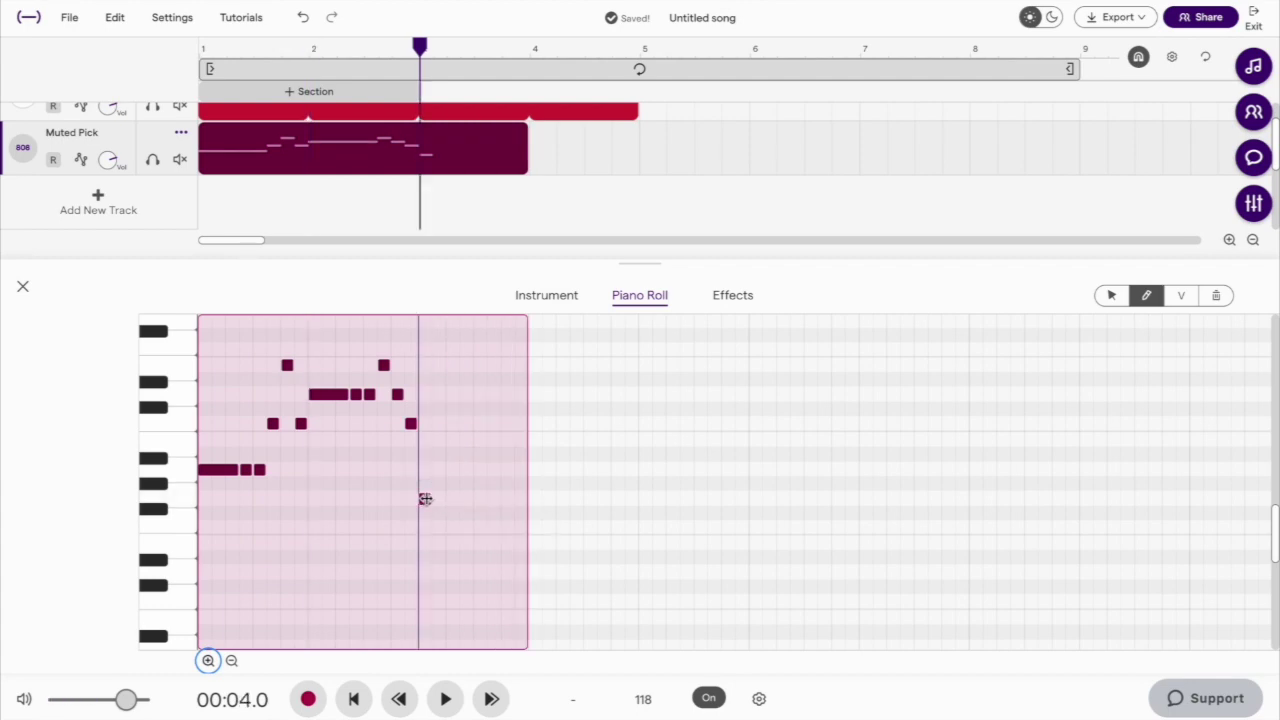
pyautogui.moveTo(425, 498); pyautogui.dragTo(476, 504)
pyautogui.click(471, 499)
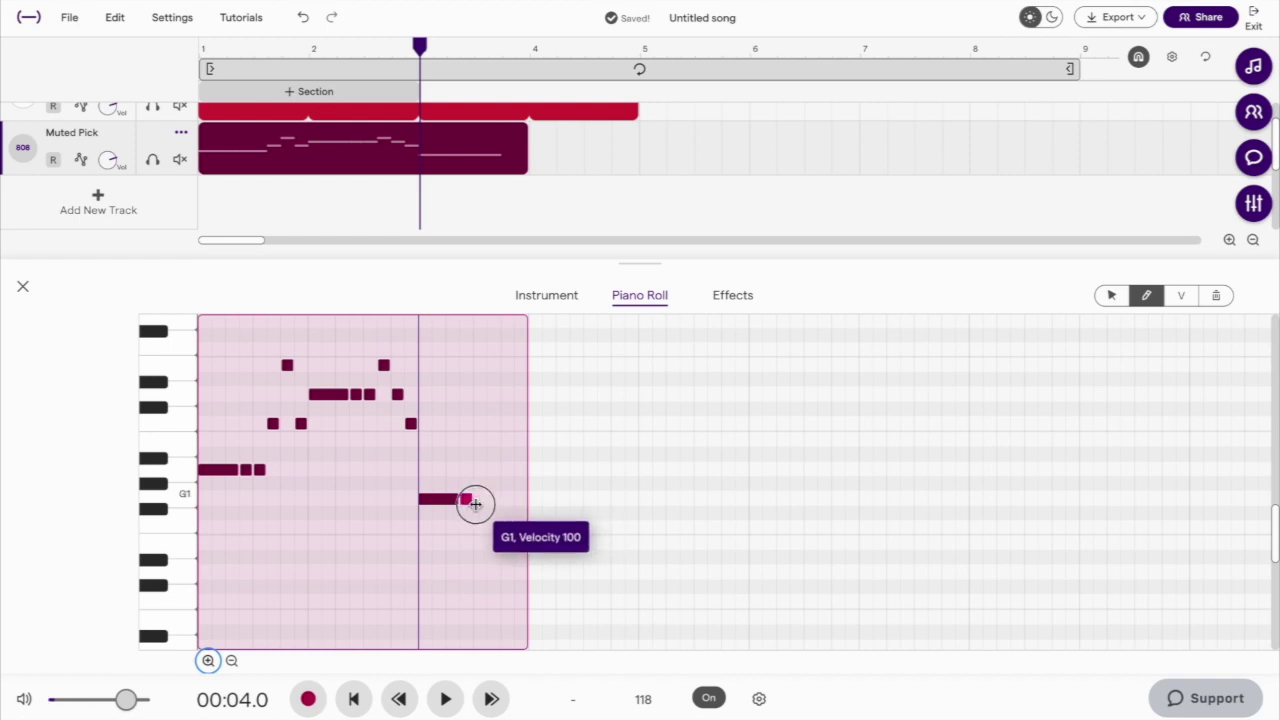
pyautogui.click(480, 498)
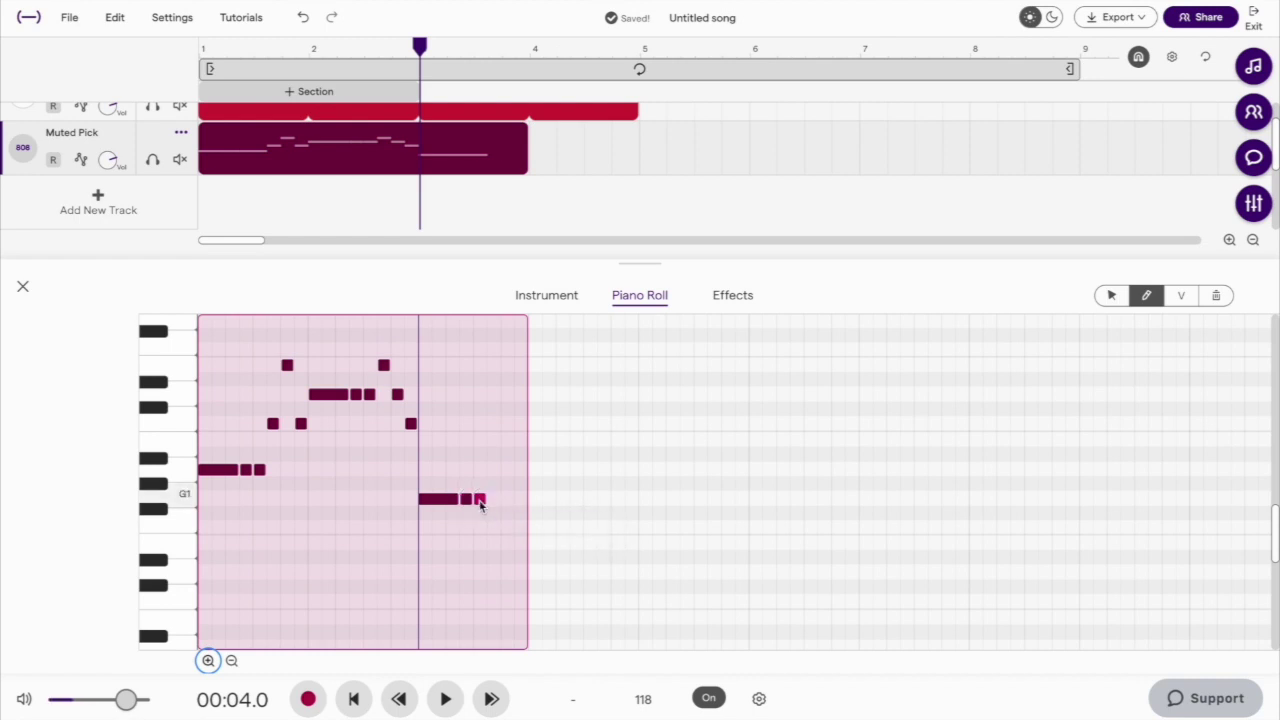
pyautogui.click(494, 440)
pyautogui.click(508, 394)
pyautogui.click(521, 440)
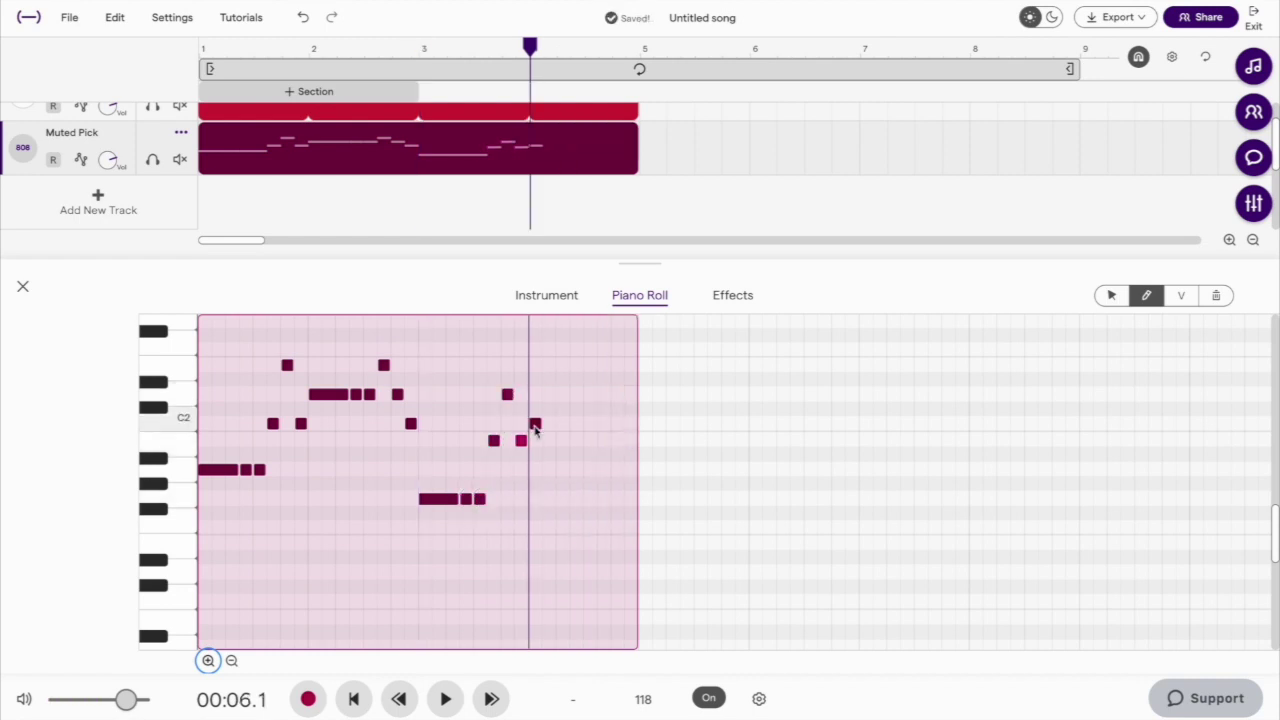
# - Draw bar 4 with a long C2 and further C2 notes, then play from the start
pyautogui.click(536, 424)
pyautogui.moveTo(538, 425); pyautogui.dragTo(582, 423)
pyautogui.click(576, 424)
pyautogui.click(591, 424)
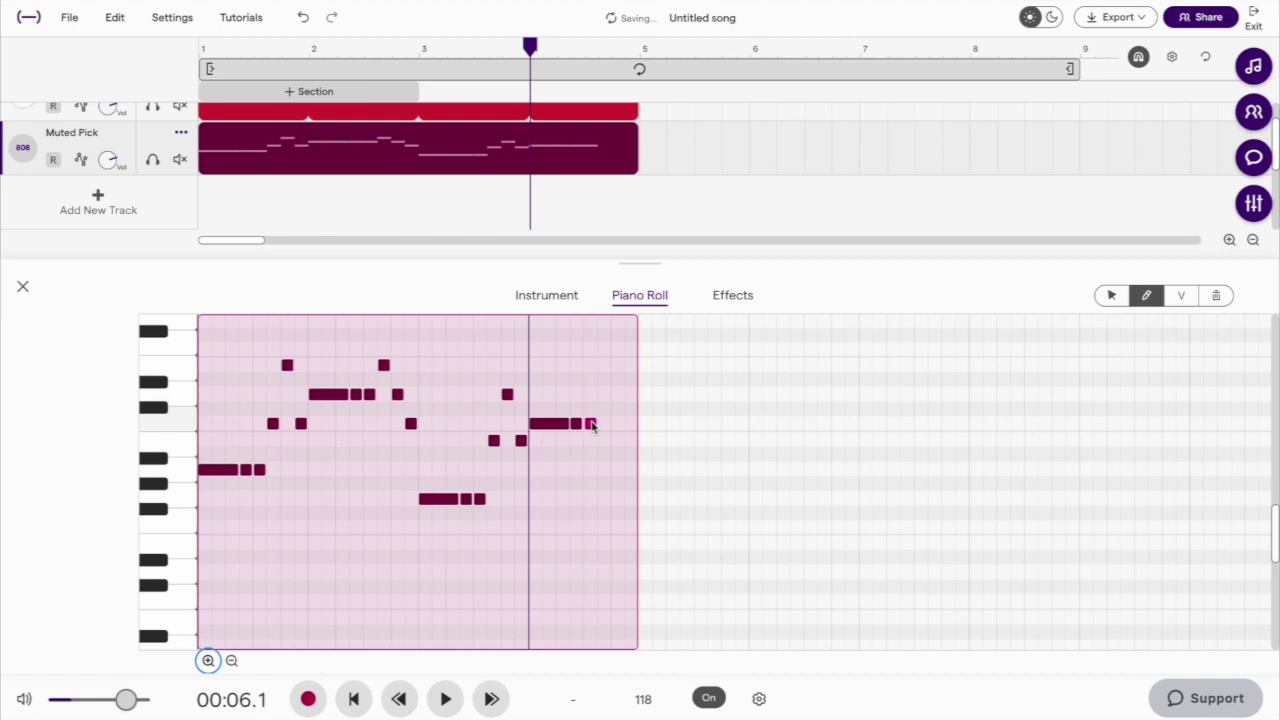
pyautogui.click(604, 394)
pyautogui.click(617, 424)
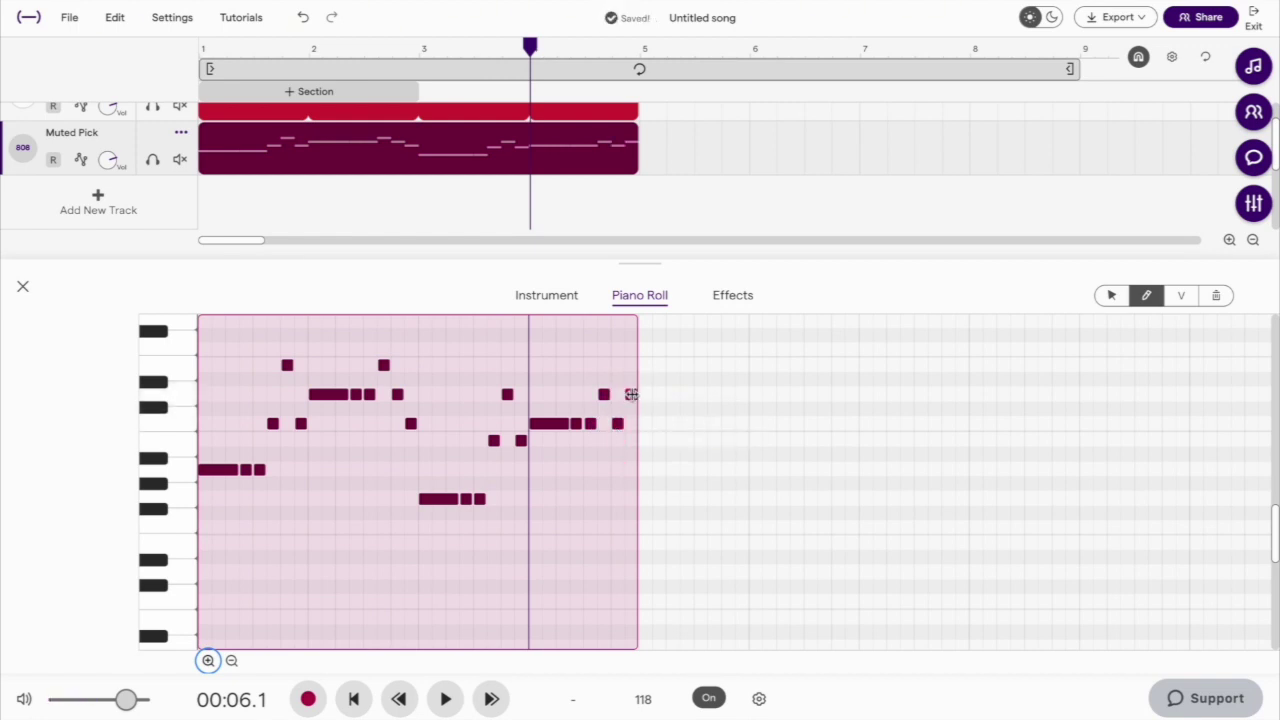
pyautogui.press('Return')
pyautogui.press('space')
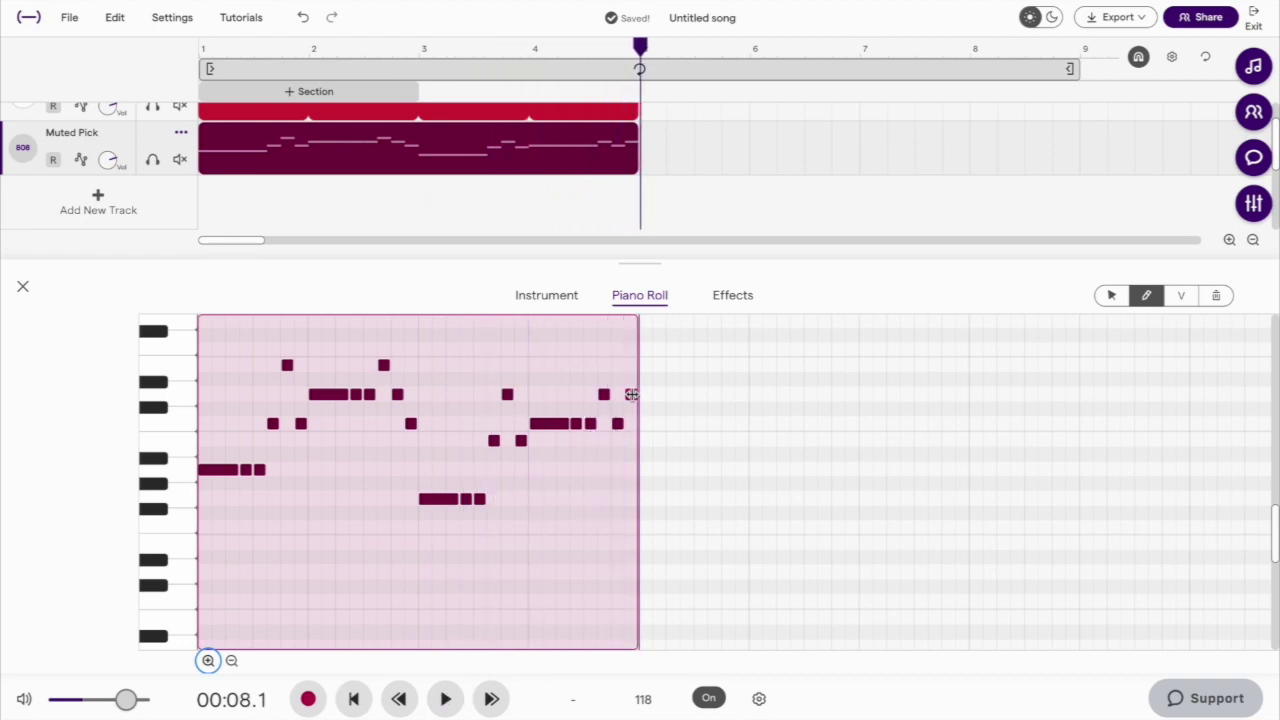
# - Add a synth track with the Synths preset Hackey Chords 01
pyautogui.click(24, 289)
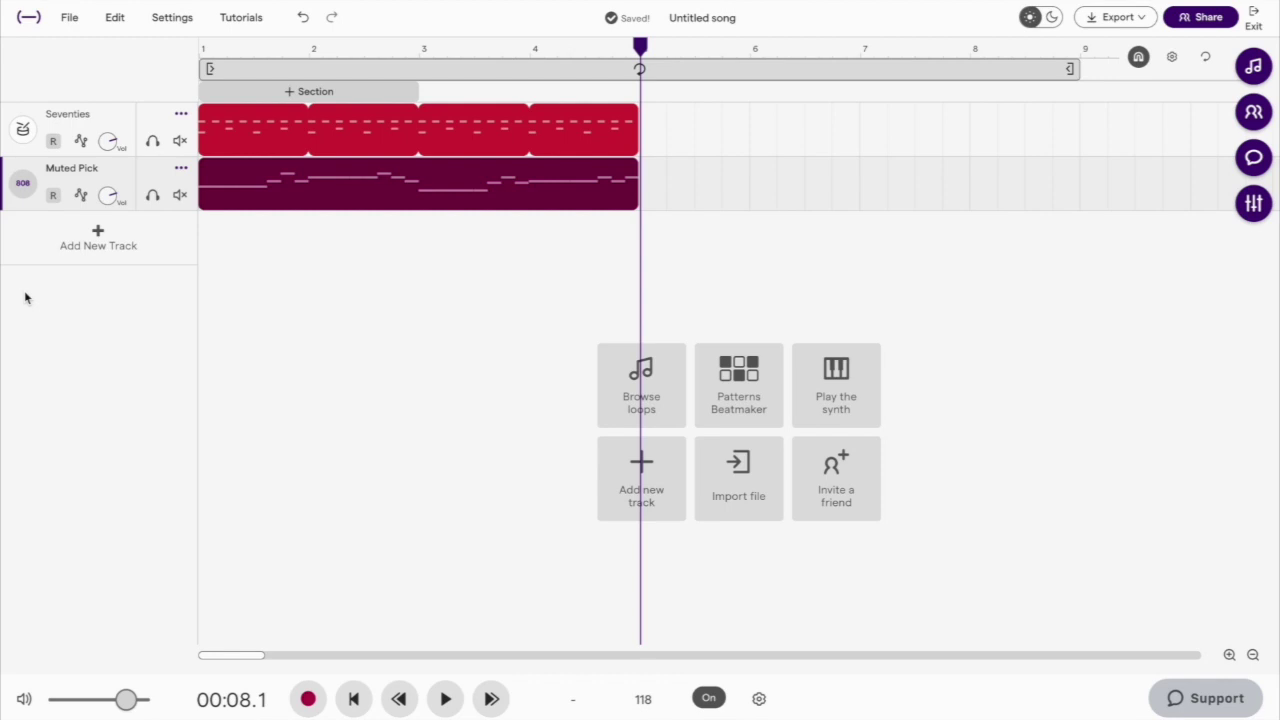
pyautogui.click(99, 246)
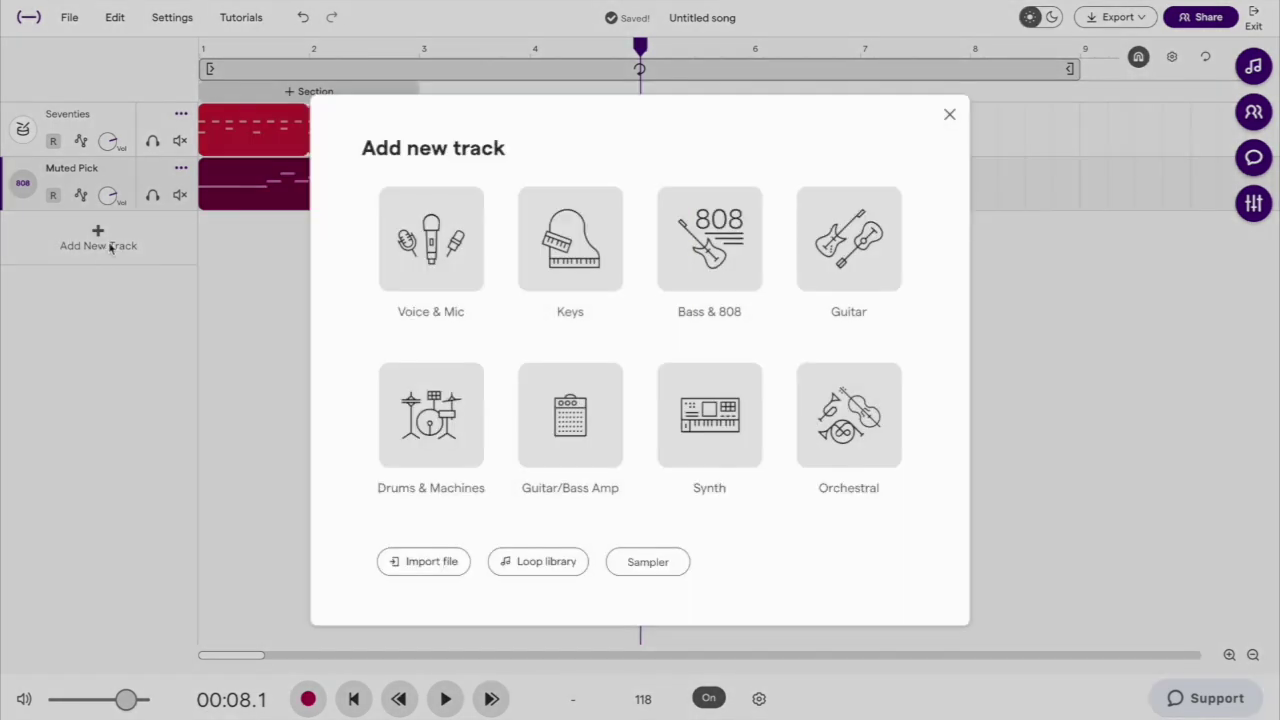
pyautogui.click(686, 392)
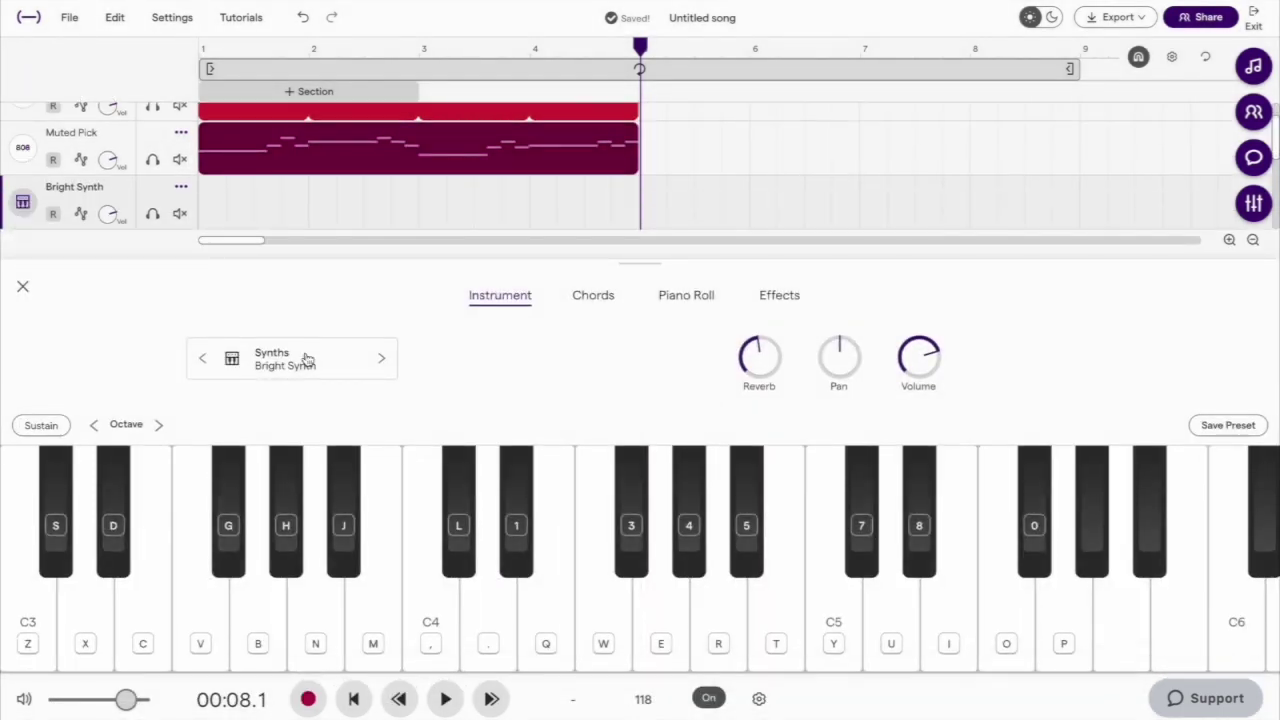
pyautogui.click(288, 365)
pyautogui.click(591, 567)
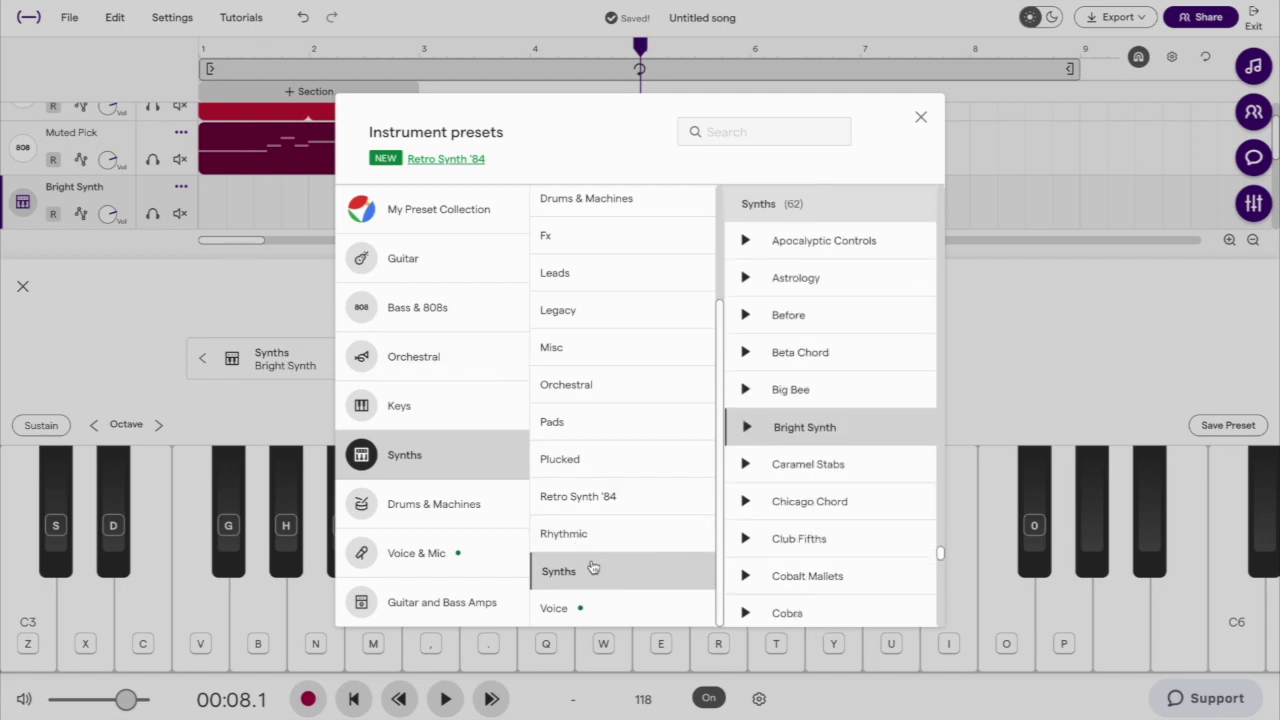
pyautogui.scroll(-8, 815, 518)
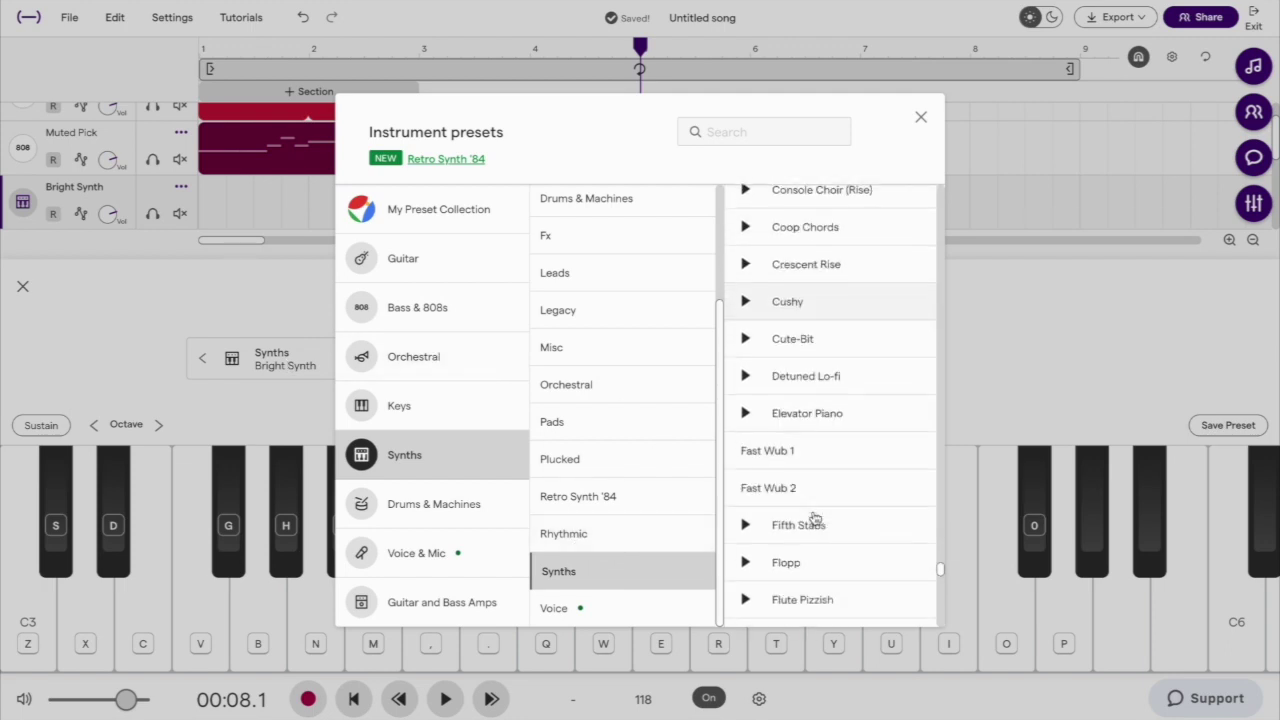
pyautogui.scroll(-2, 815, 518)
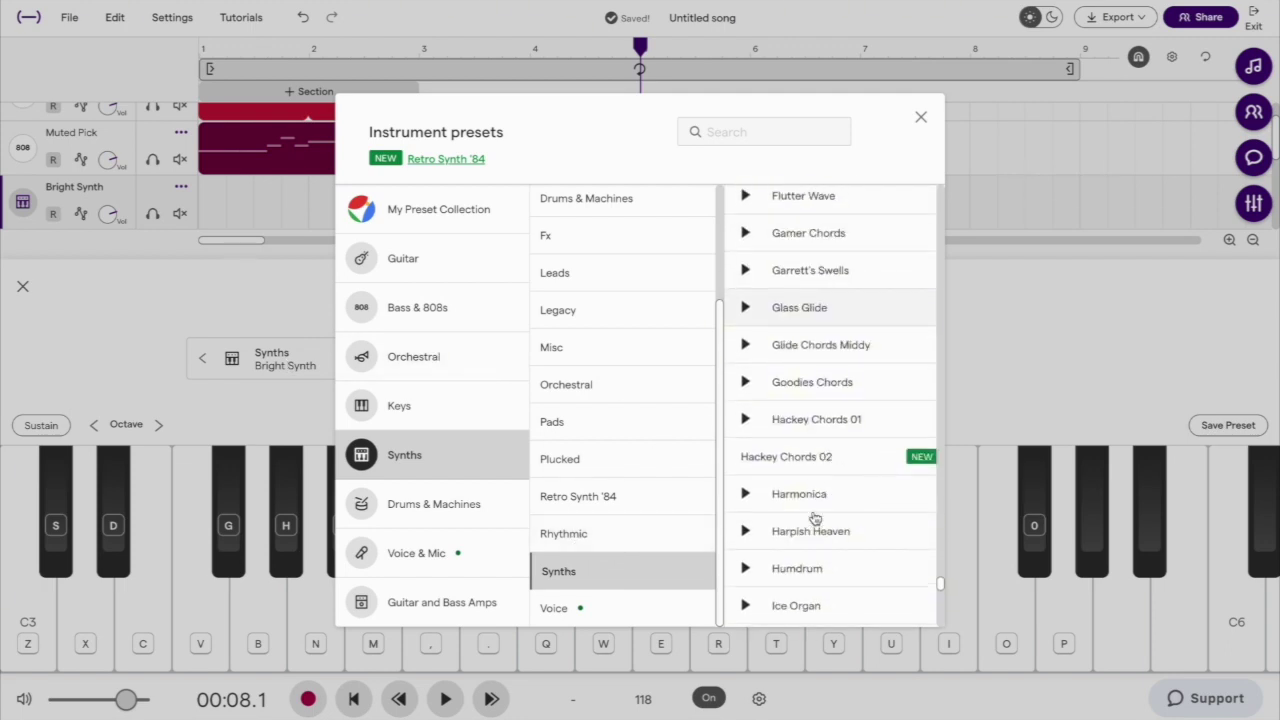
pyautogui.click(840, 416)
# - Add one-bar Am, Dm, G and C chord clips and play the progression
pyautogui.click(593, 296)
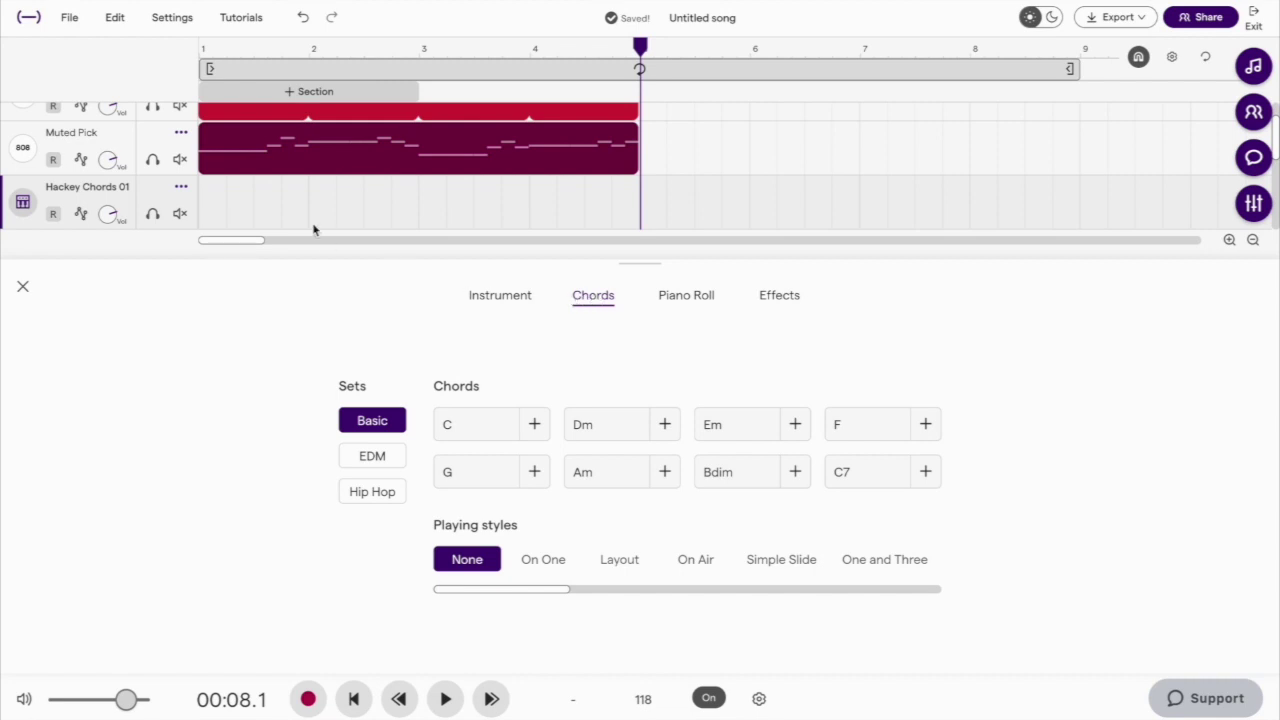
pyautogui.press('space')
pyautogui.click(665, 474)
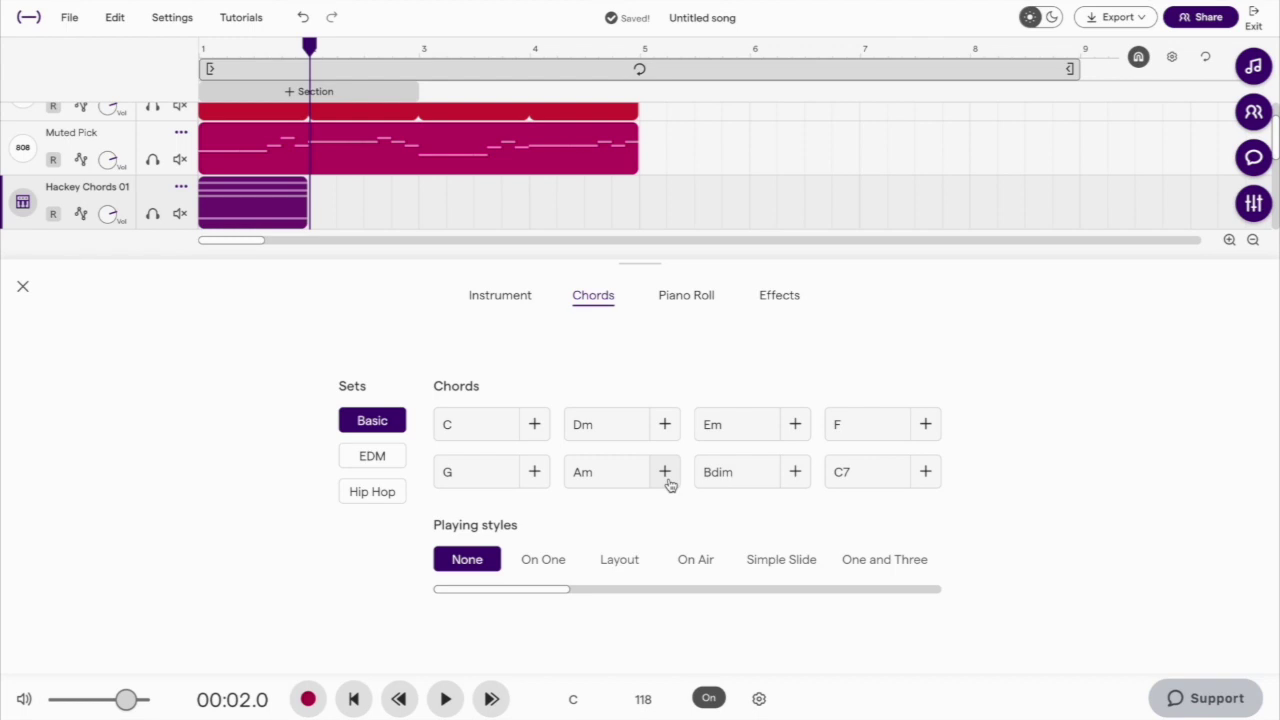
pyautogui.click(665, 425)
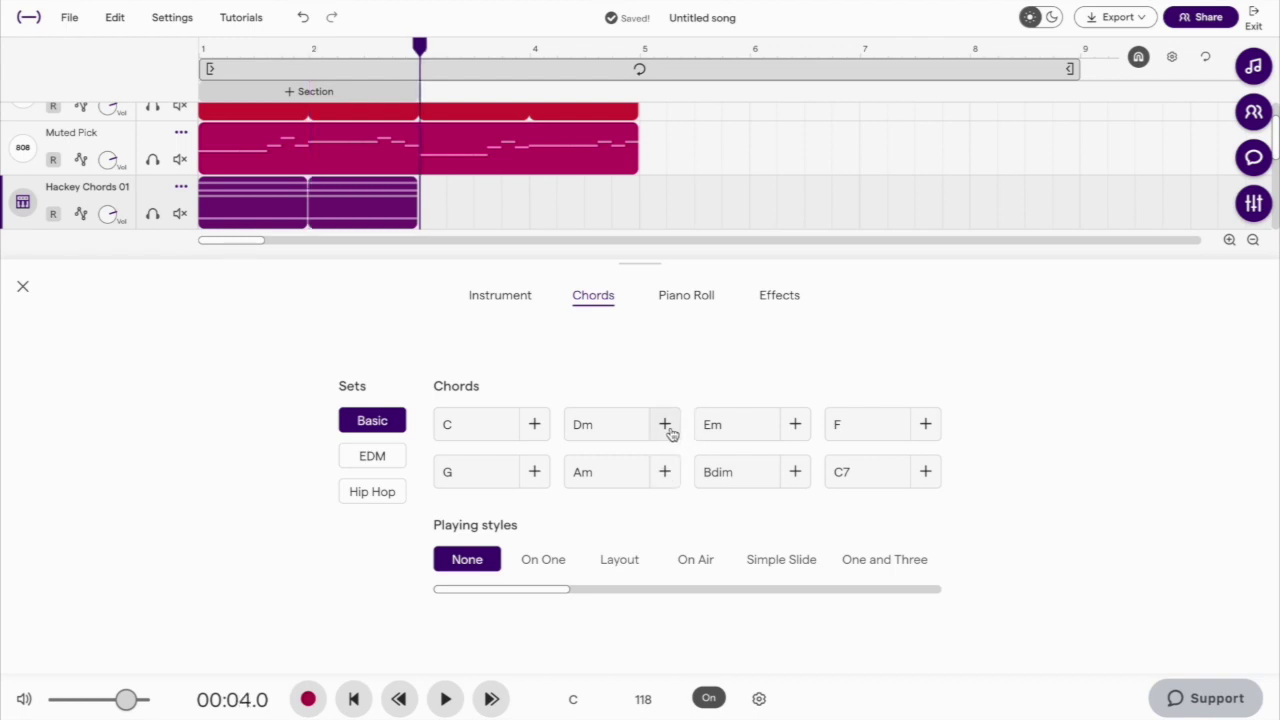
pyautogui.click(534, 473)
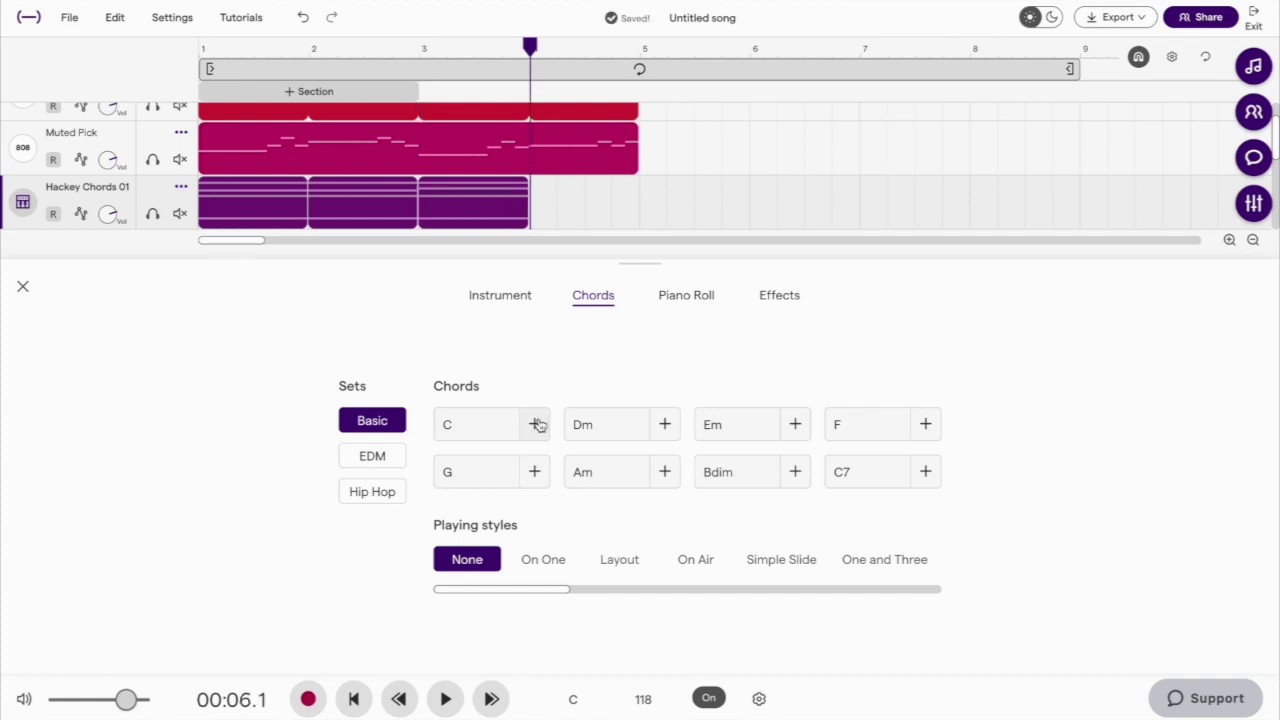
pyautogui.click(535, 425)
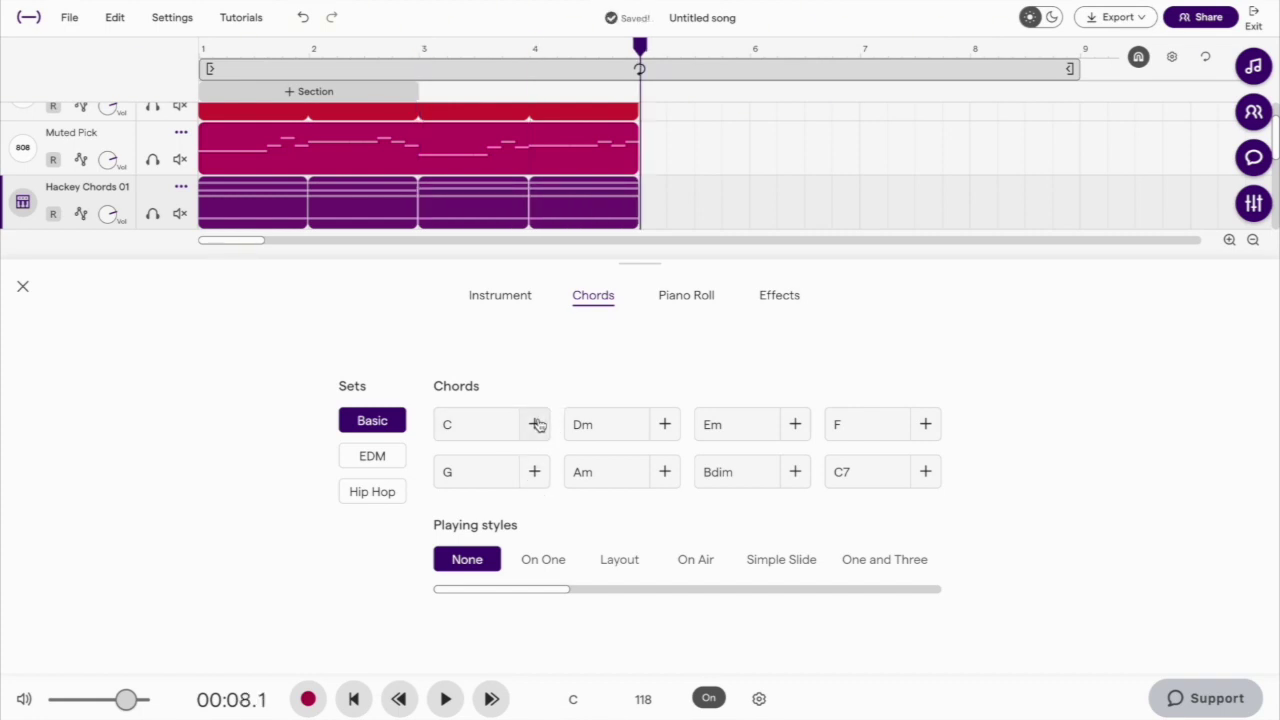
pyautogui.press('space')
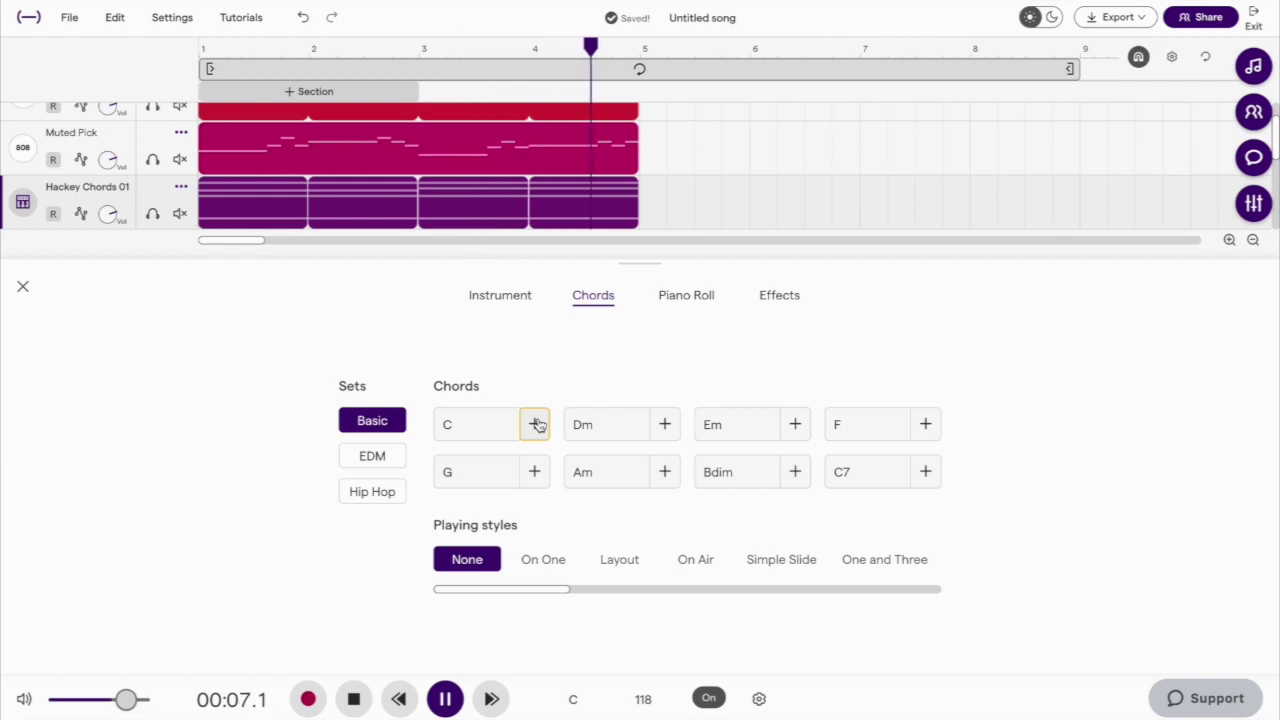
# - Lower the Seventies drum volume to -3 and Hackey Chords 01 to -8
pyautogui.click(20, 289)
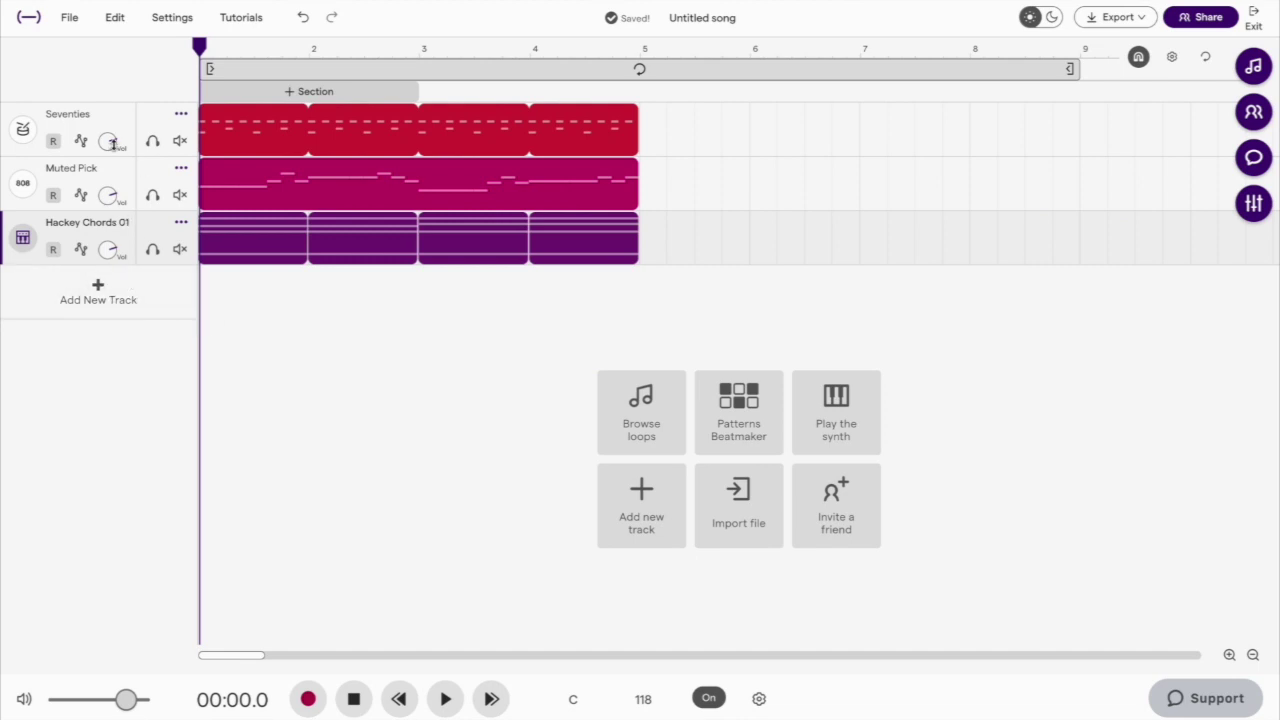
pyautogui.moveTo(110, 141); pyautogui.dragTo(113, 157)
pyautogui.moveTo(115, 168); pyautogui.dragTo(118, 203)
pyautogui.moveTo(108, 249); pyautogui.dragTo(117, 360)
# - Add Tremolo and Chorus from the Movement effects to the Hackey Chords 01 chain
pyautogui.click(1256, 205)
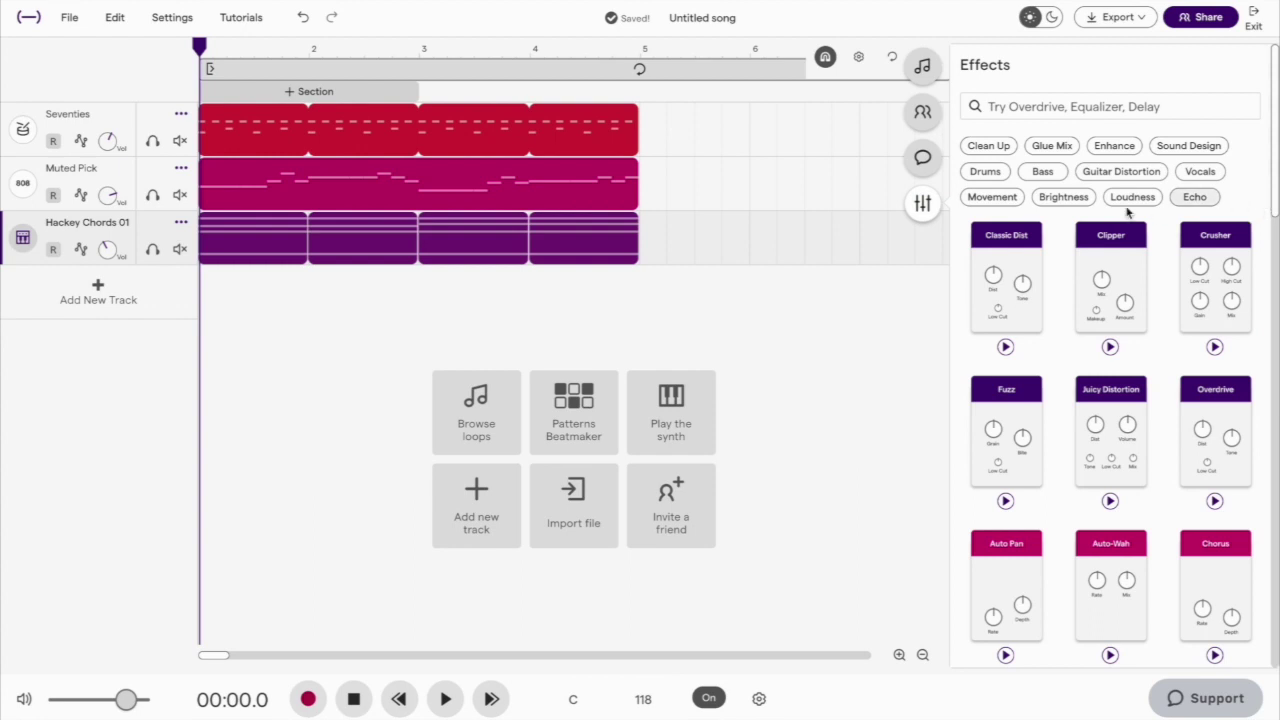
pyautogui.click(990, 197)
pyautogui.scroll(-3, 1107, 333)
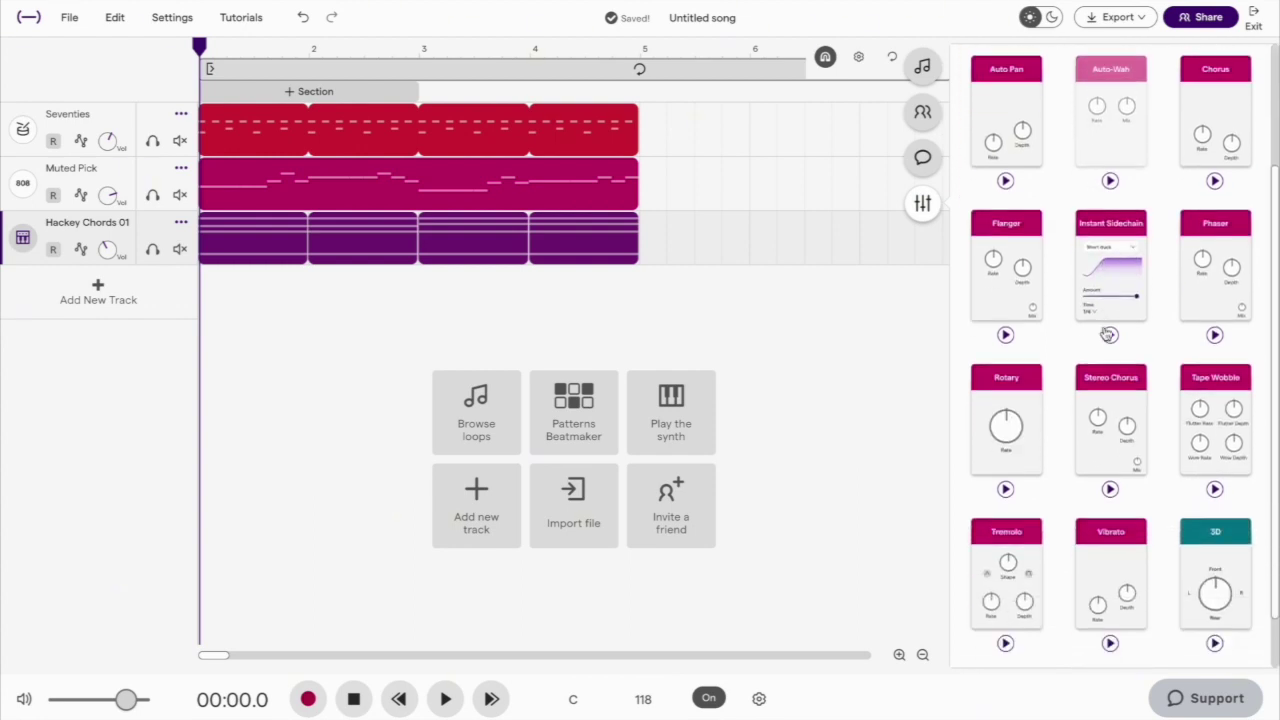
pyautogui.click(1012, 522)
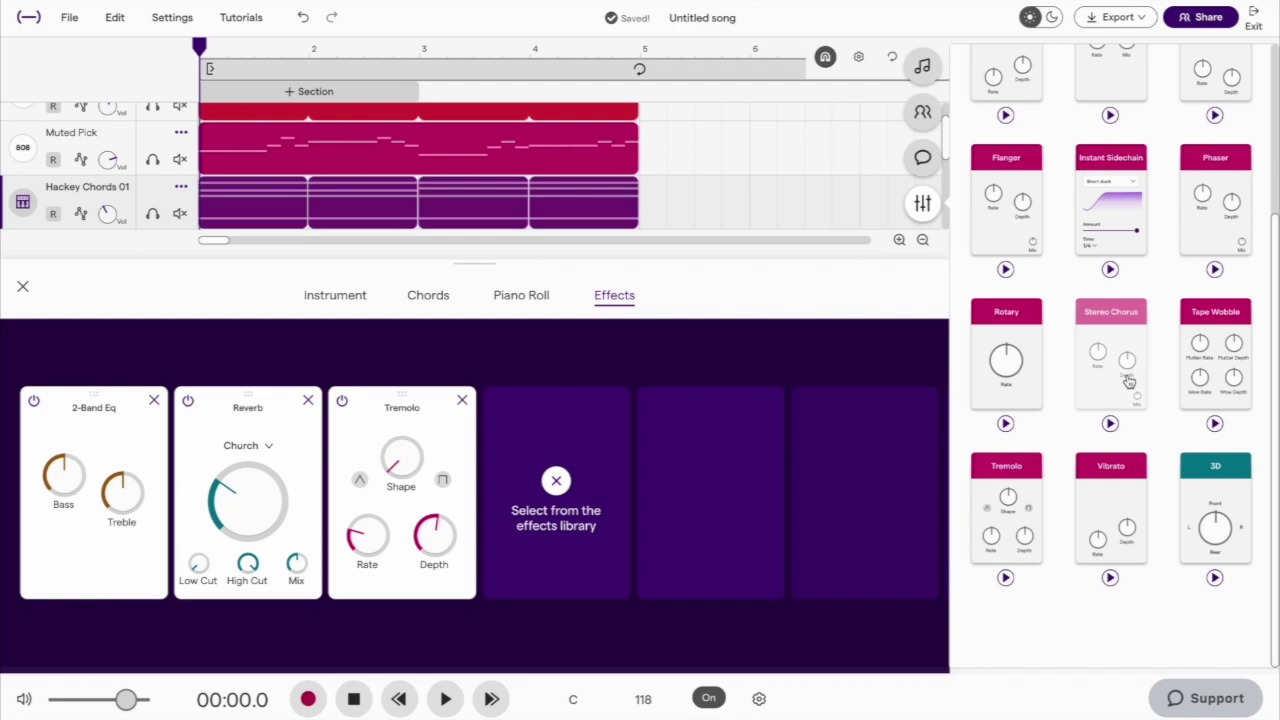
pyautogui.scroll(3, 1128, 378)
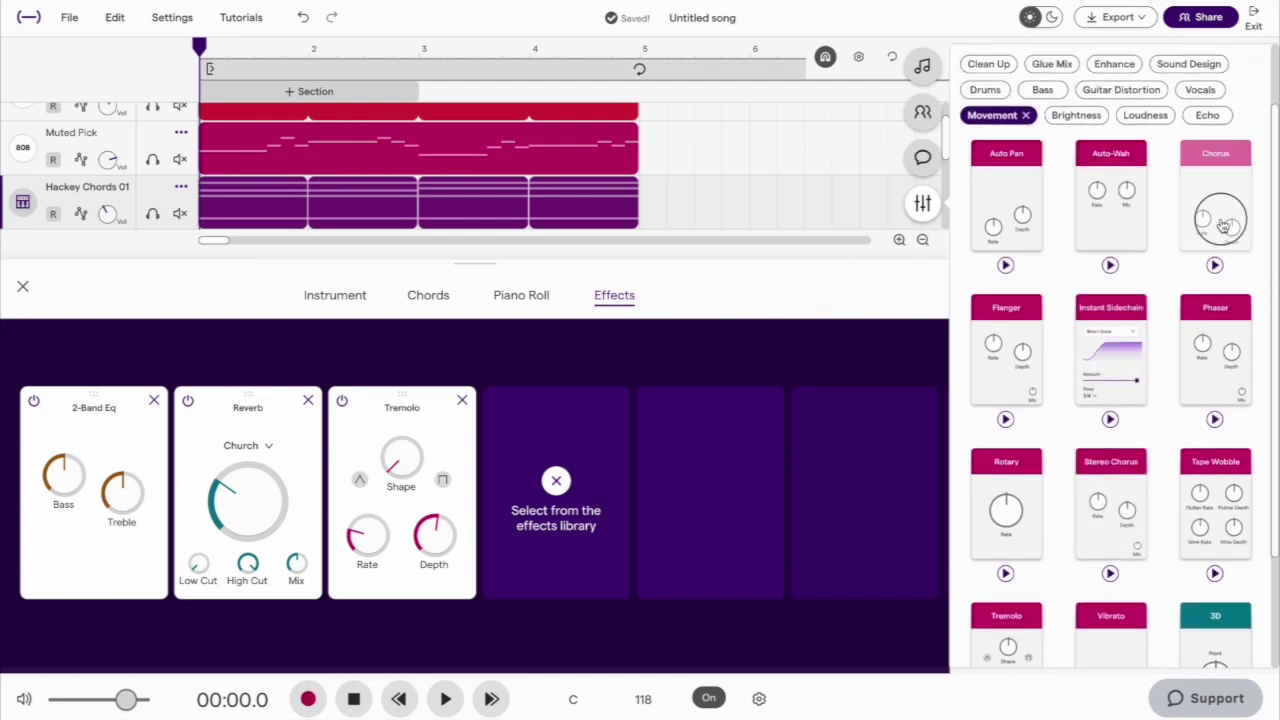
pyautogui.moveTo(1218, 215); pyautogui.dragTo(537, 492)
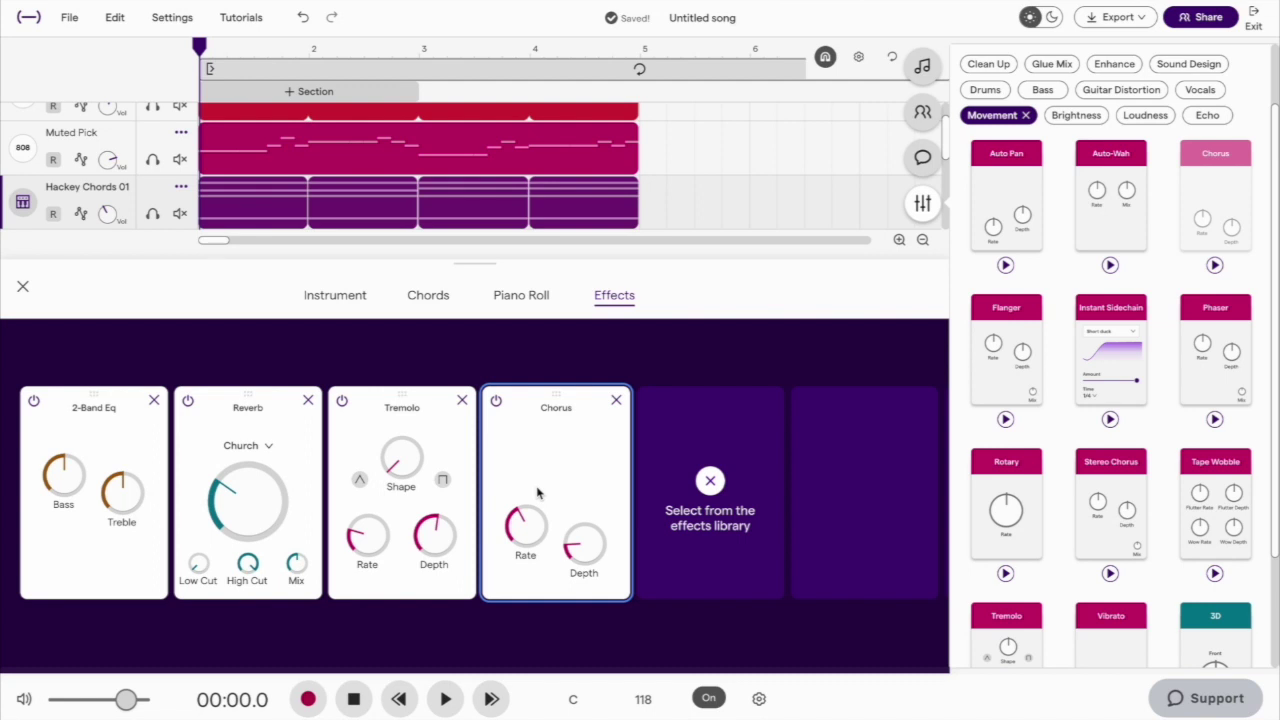
pyautogui.press('space')
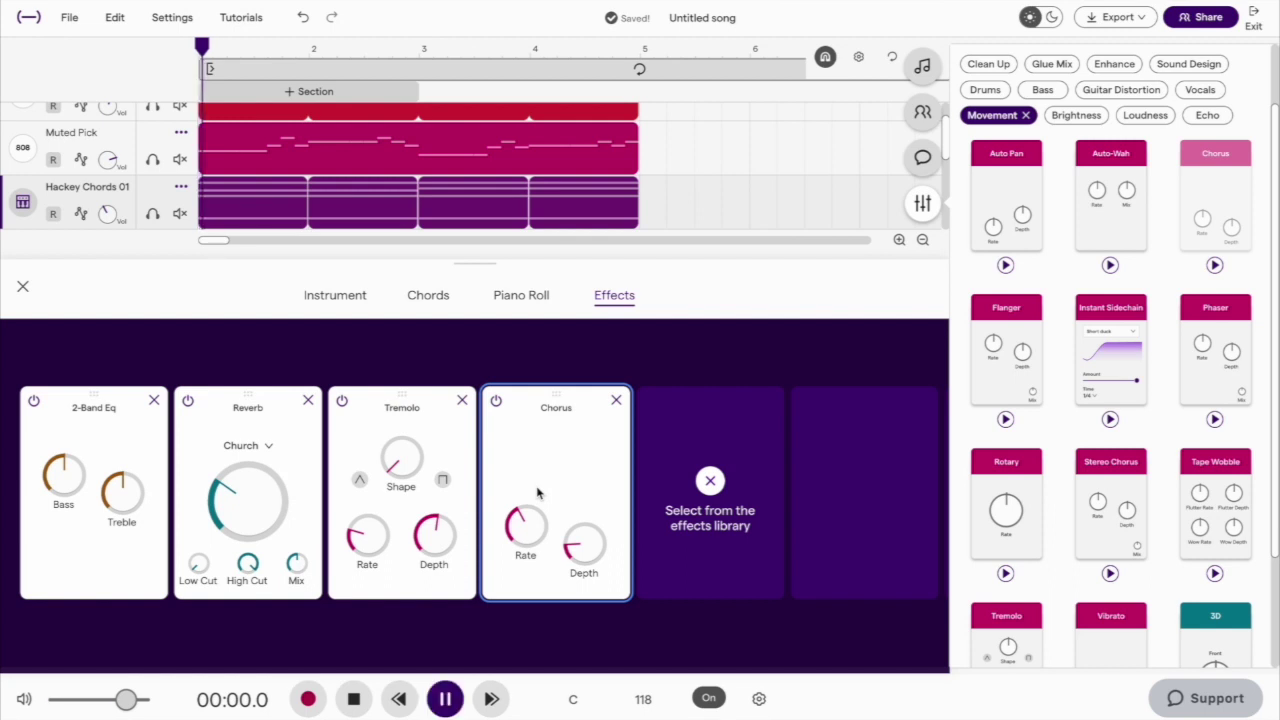